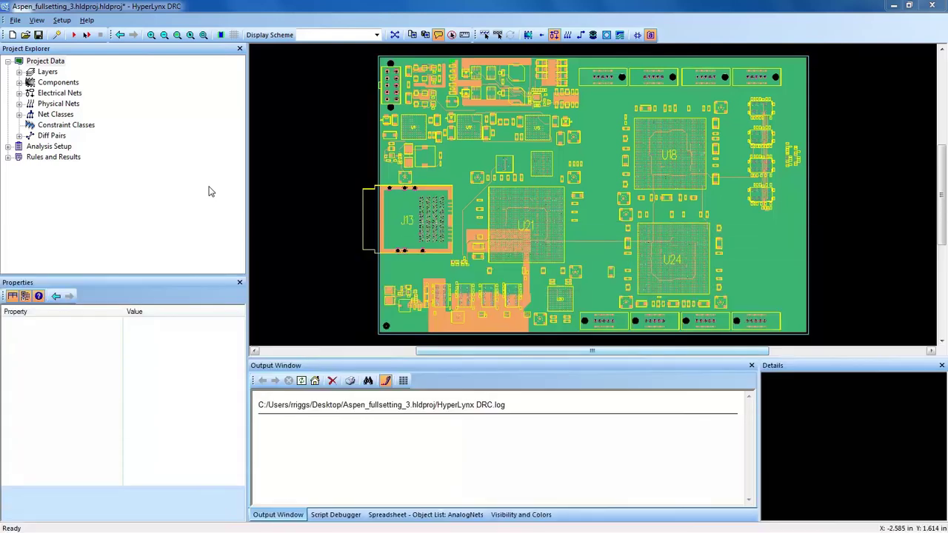
Check which file types the open-file dialog accepts, then close it without opening anything
left_click(35, 60)
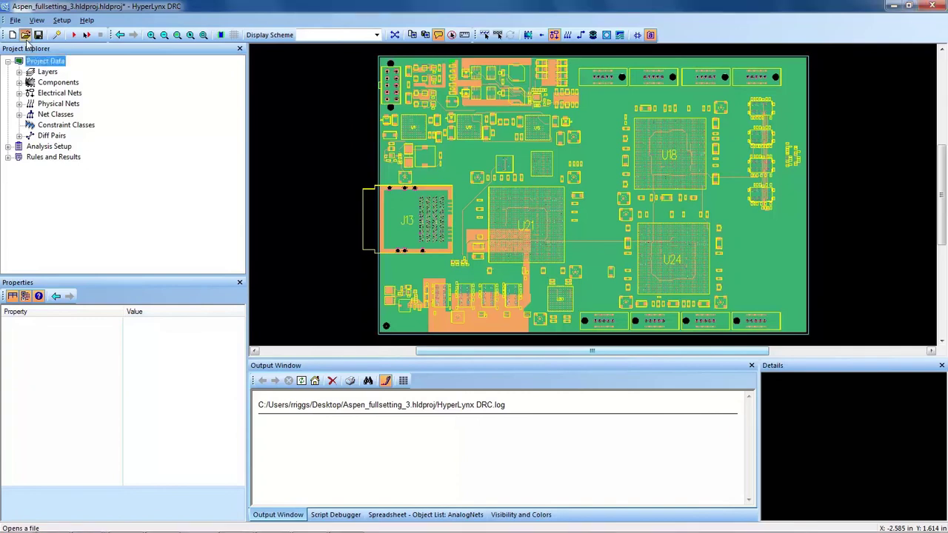
left_click(25, 36)
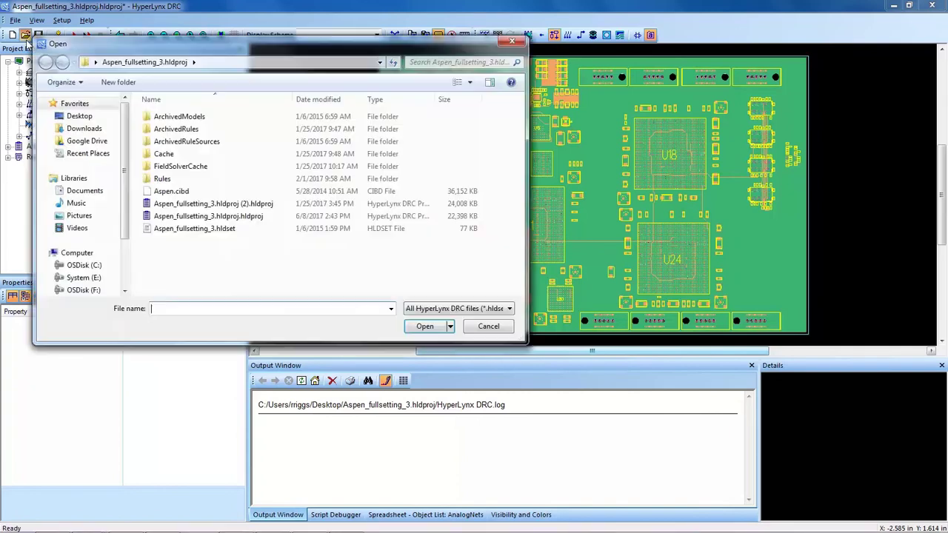
left_click(455, 309)
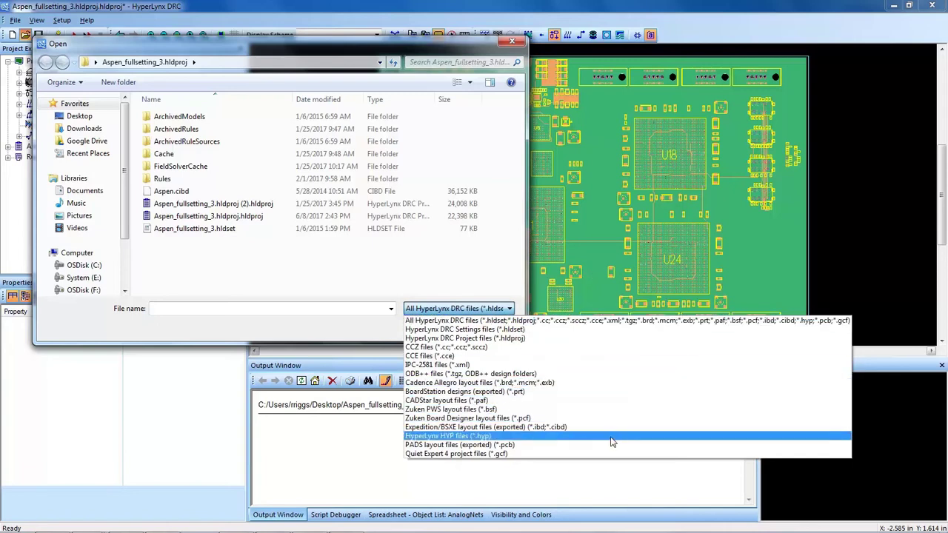
left_click(518, 41)
left_click(518, 42)
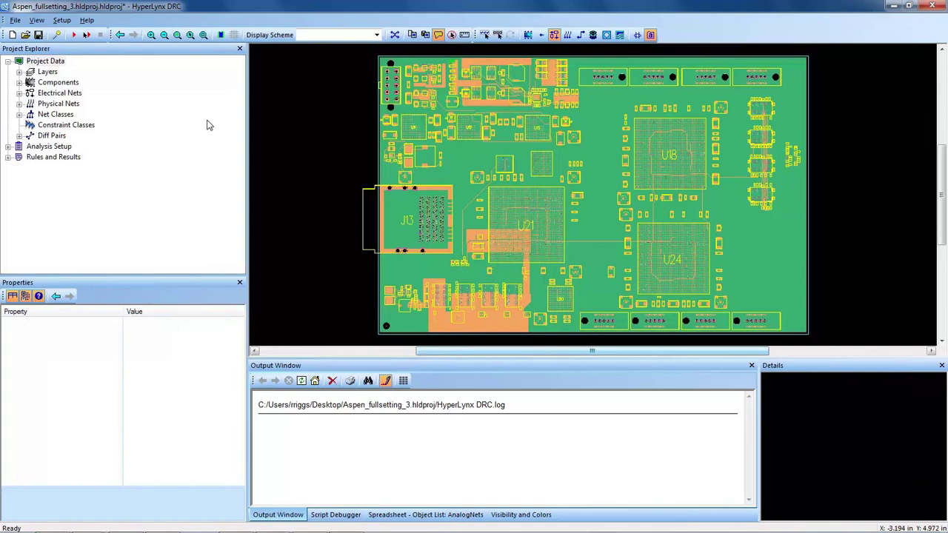
Expand Analysis Setup, briefly browse System Object Lists, then expand Users Object Lists
left_click(9, 147)
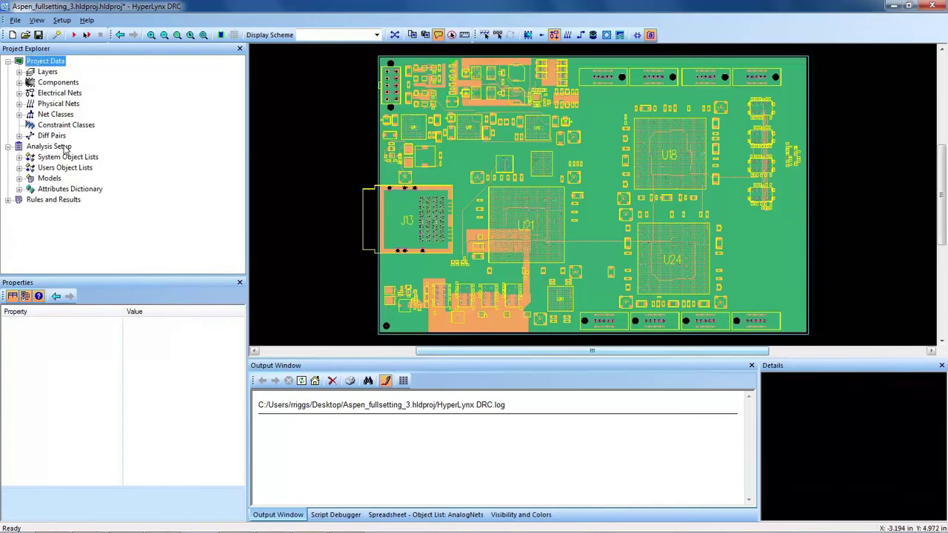
left_click(18, 158)
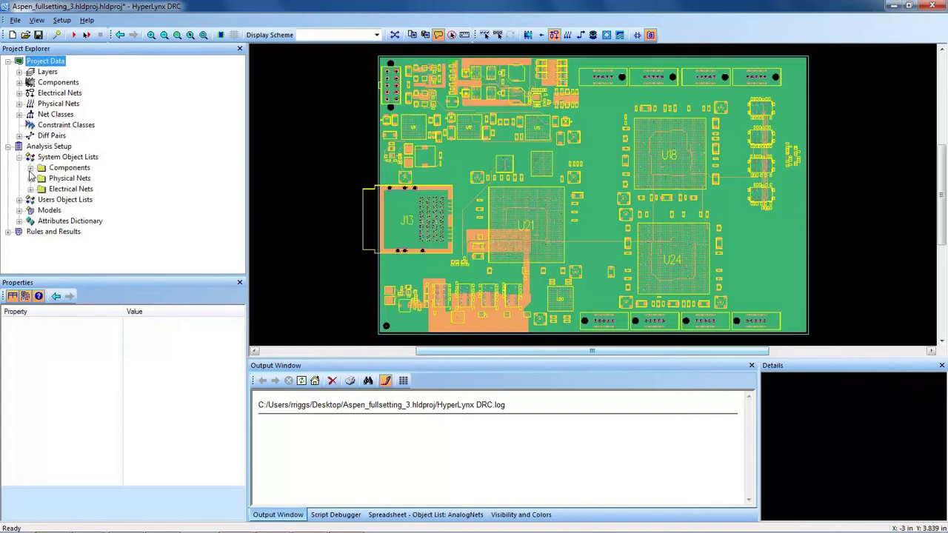
left_click(31, 169)
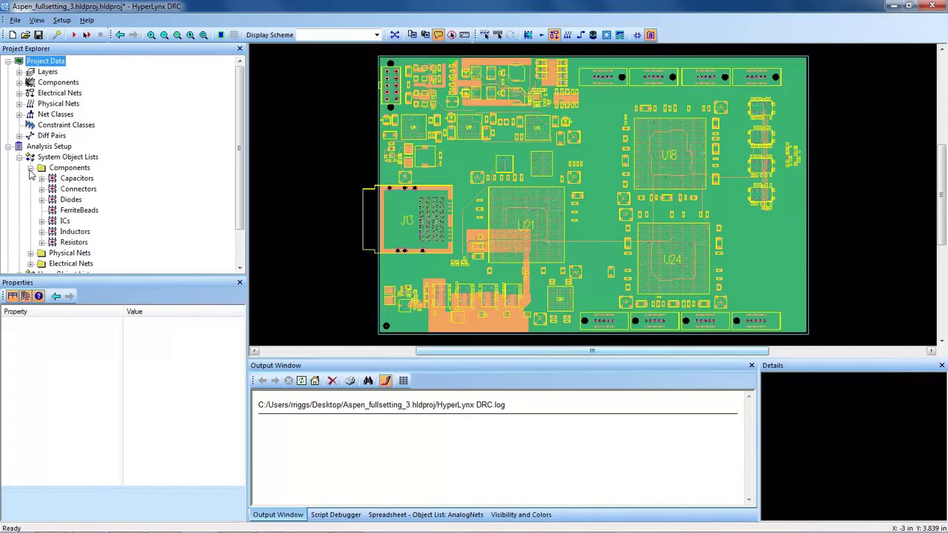
left_click(30, 169)
left_click(20, 157)
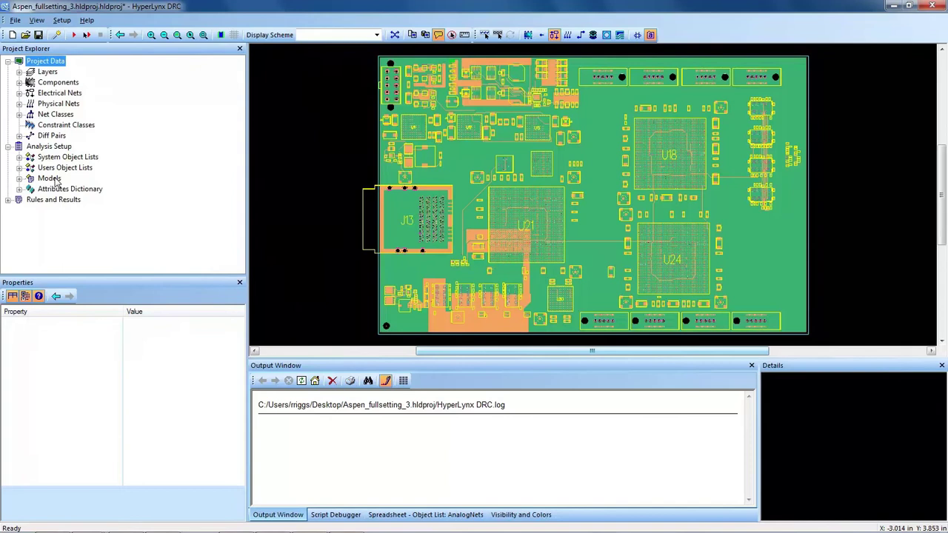
left_click(20, 169)
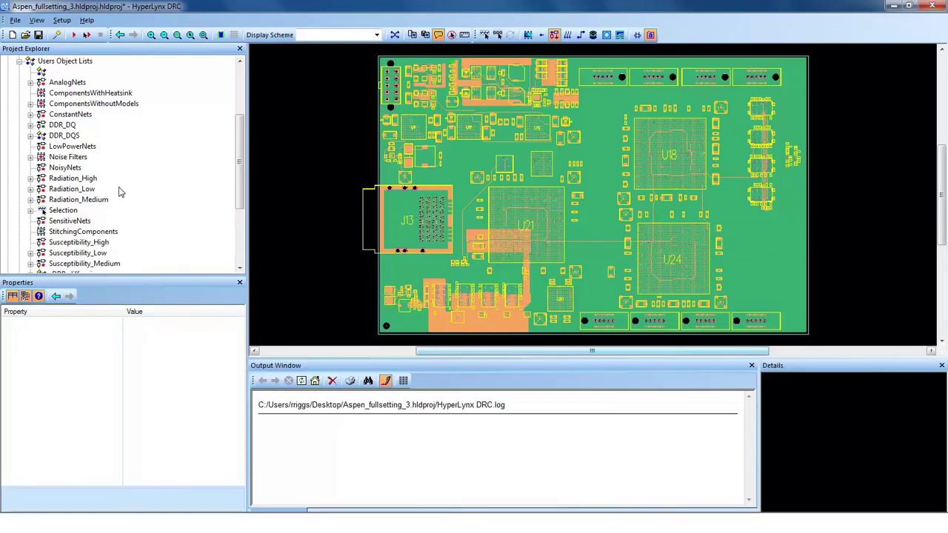
Create a new user object list named PCIe
right_click(89, 62)
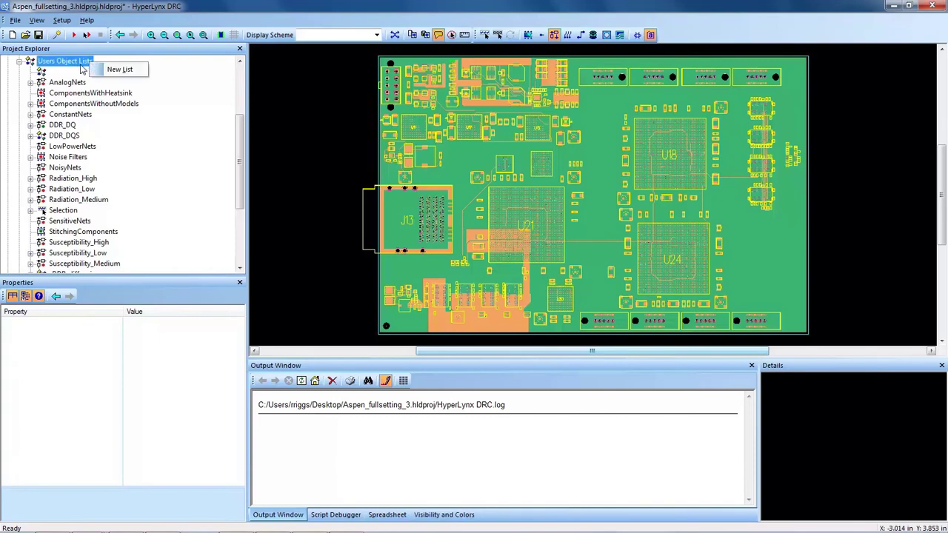
left_click(108, 70)
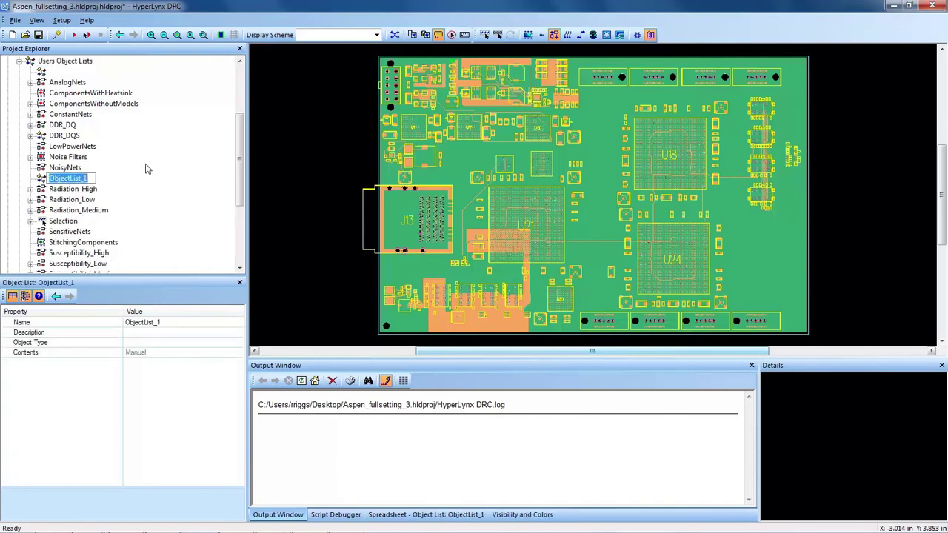
type("PCI")
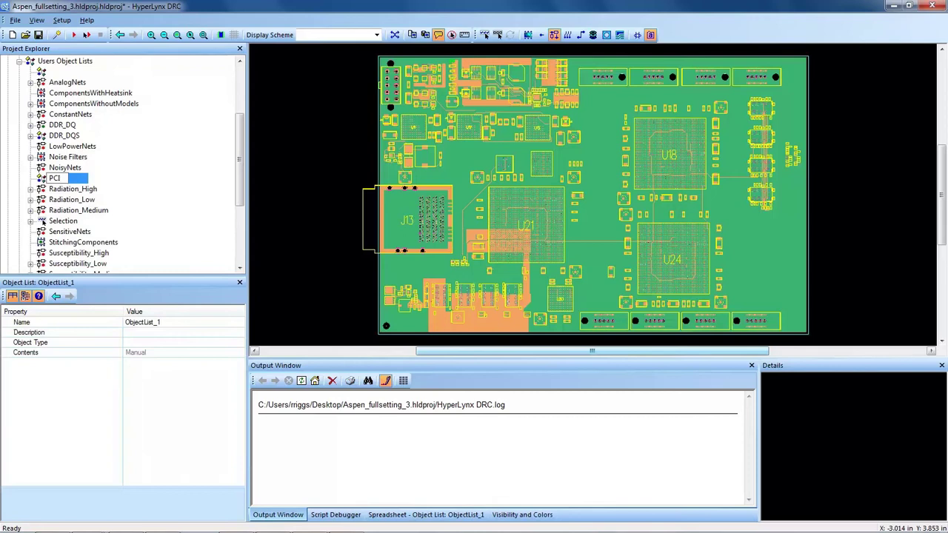
type("e")
key("Return")
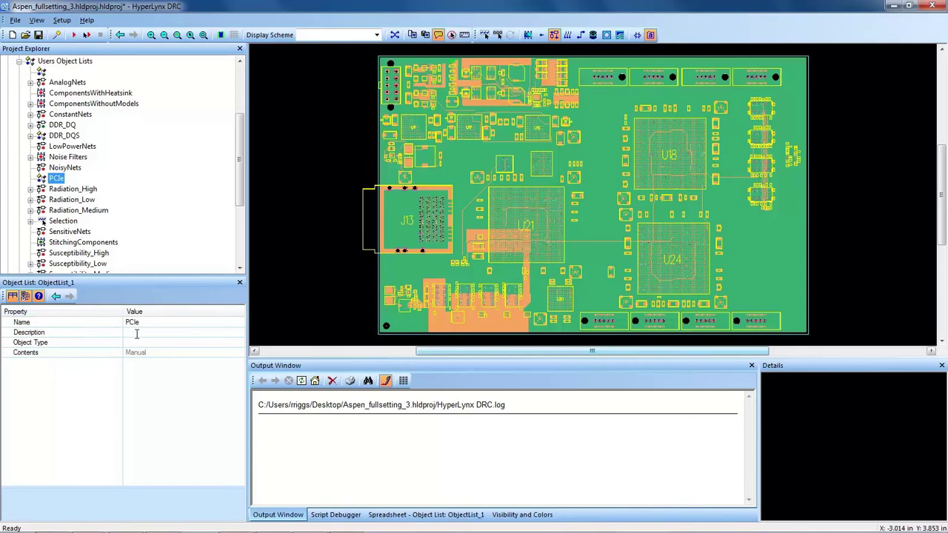
Describe the PCIe list as 'Diff Pair PCIe', with Object Type Diff Pair and Contents Auto
left_click(179, 332)
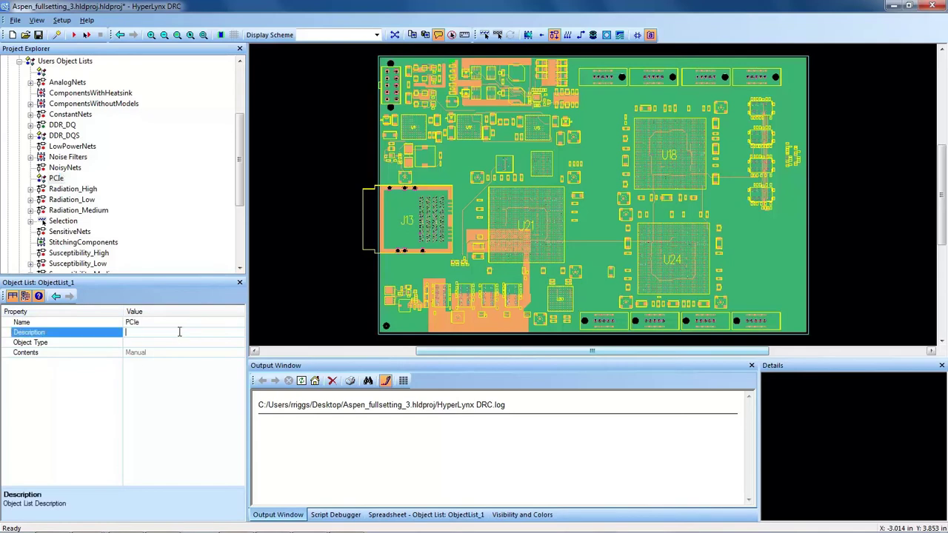
type("Diff Pair PCIe")
left_click(168, 345)
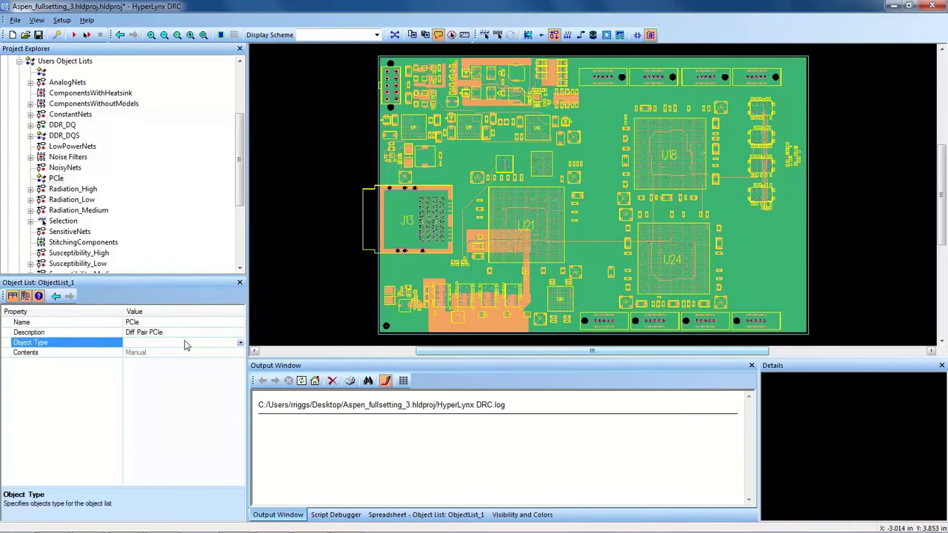
left_click(240, 343)
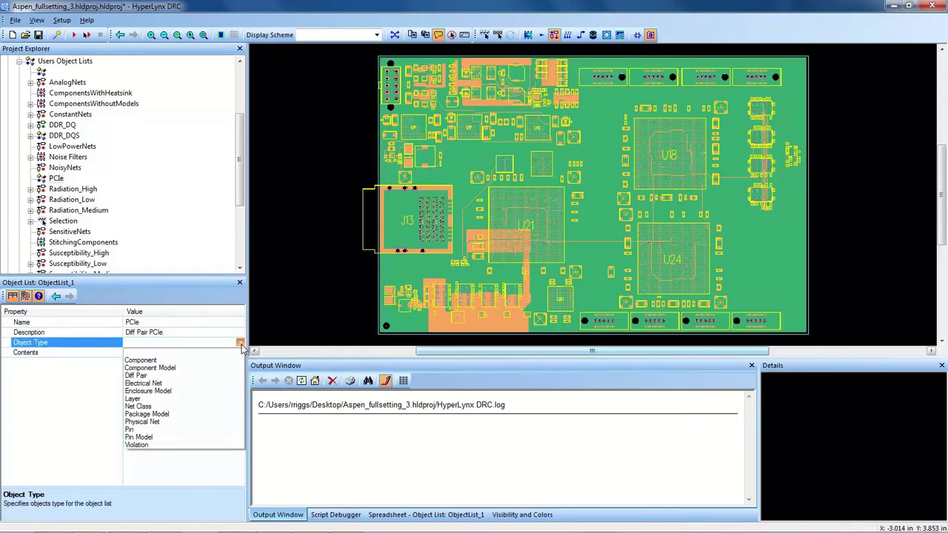
left_click(220, 379)
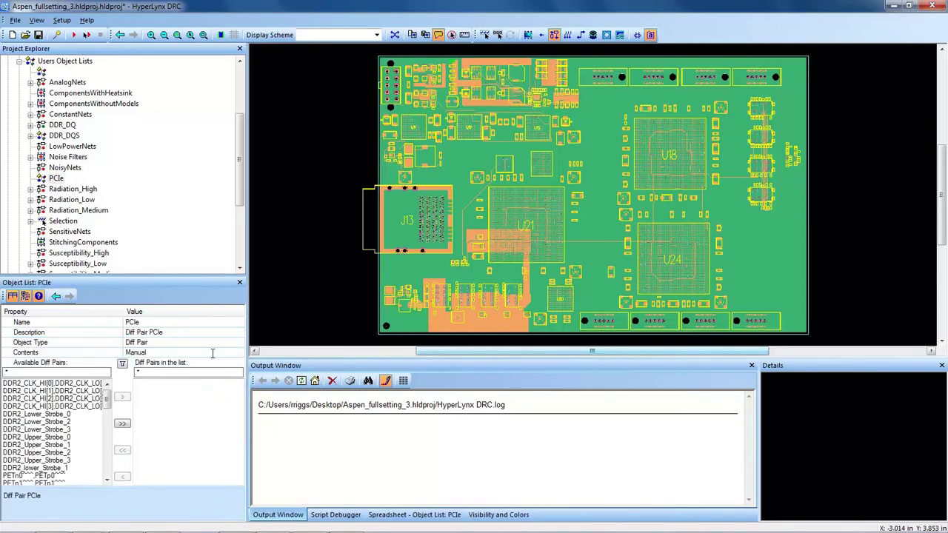
left_click(213, 353)
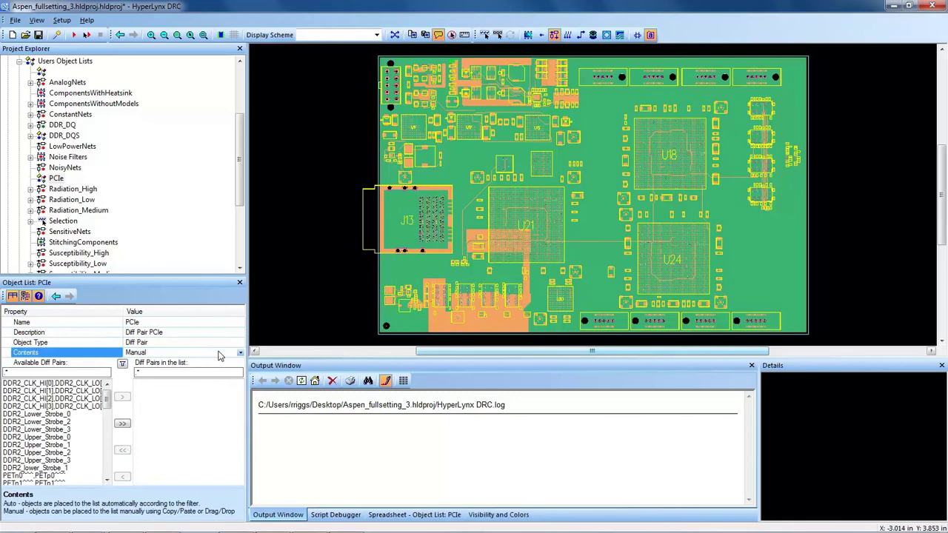
left_click(240, 354)
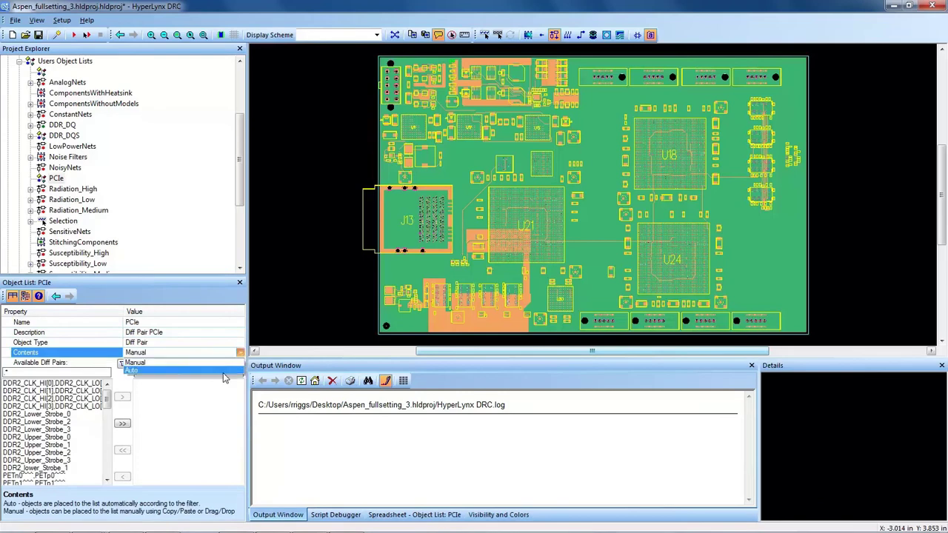
left_click(224, 371)
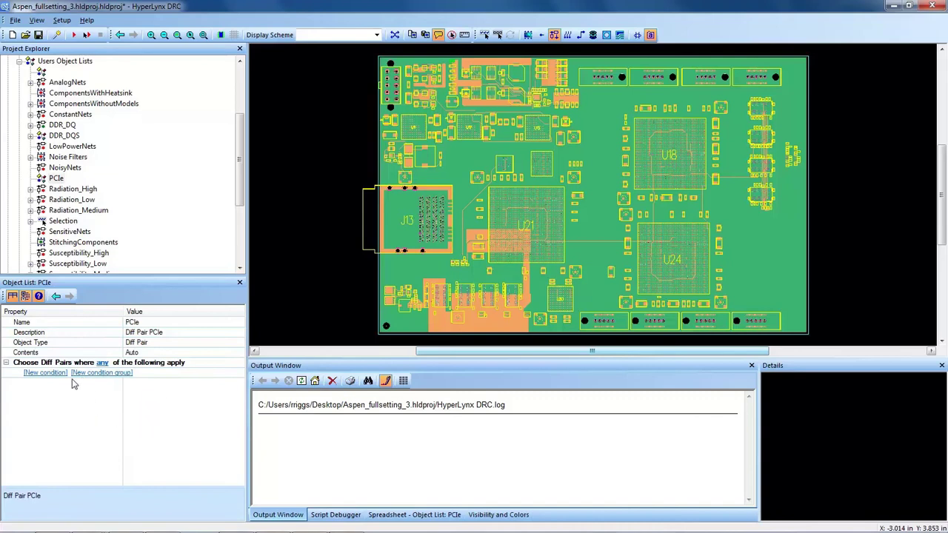
Add a Name 'Starts with' PET condition and view the matching PCIe diff pairs
left_click(47, 373)
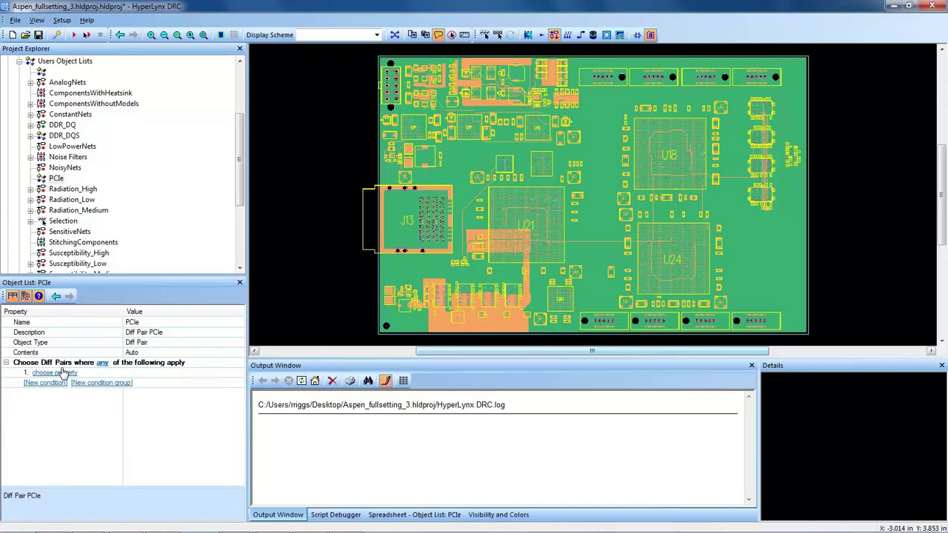
left_click(63, 375)
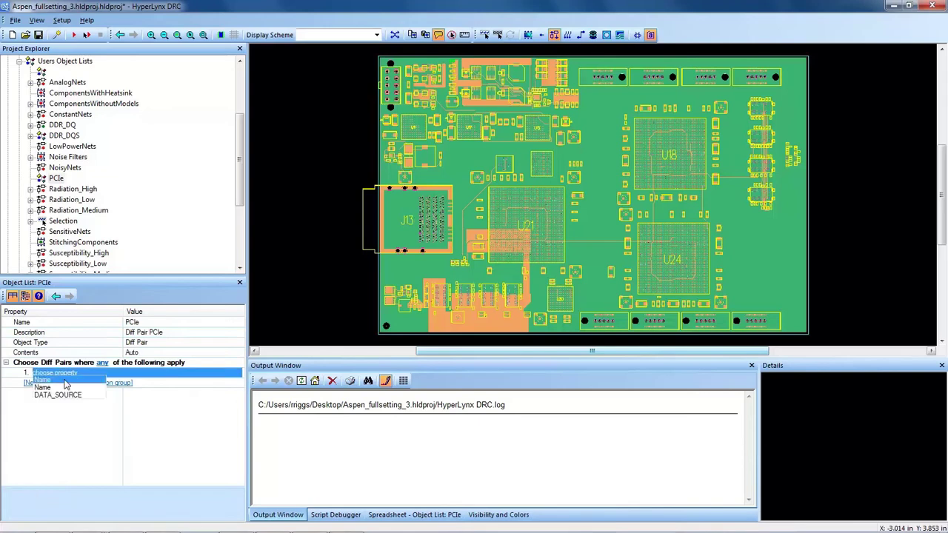
left_click(65, 381)
left_click(83, 377)
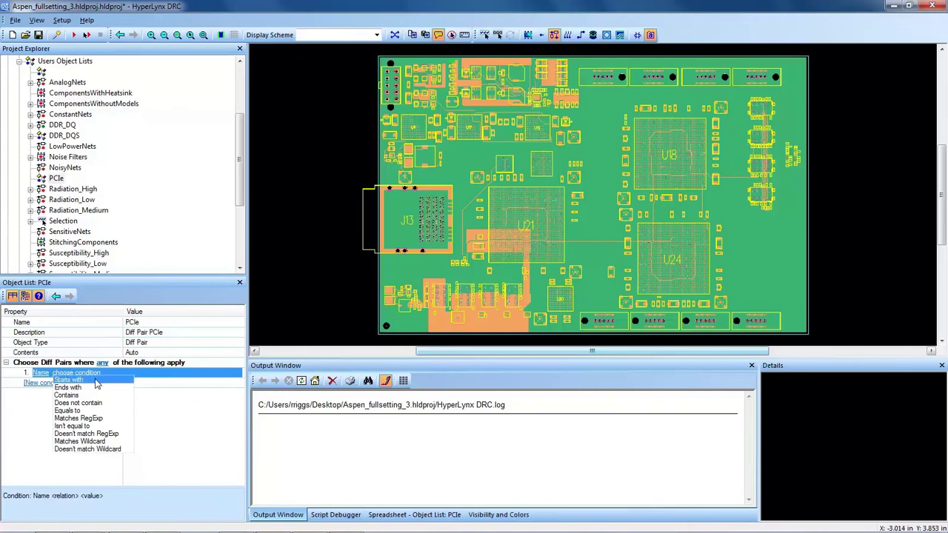
left_click(97, 381)
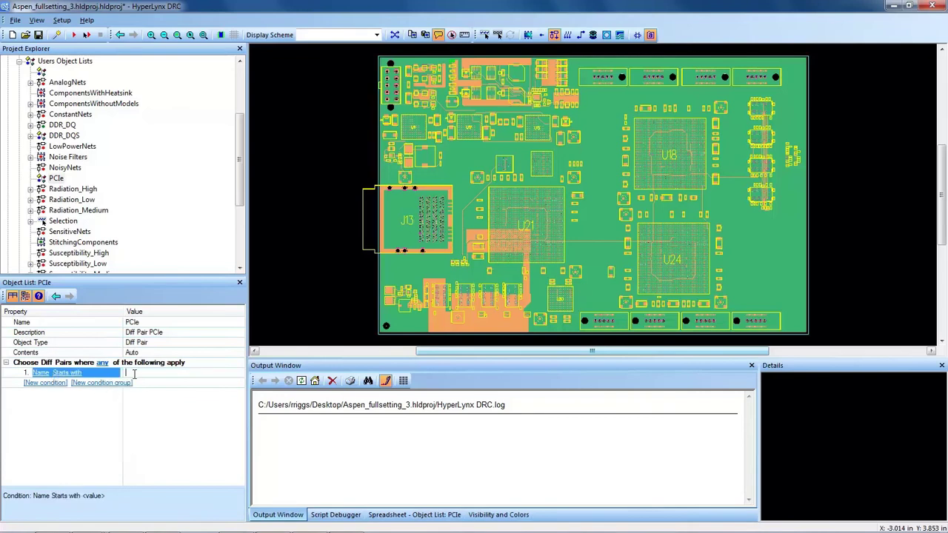
type("PET")
key("Return")
left_click(32, 179)
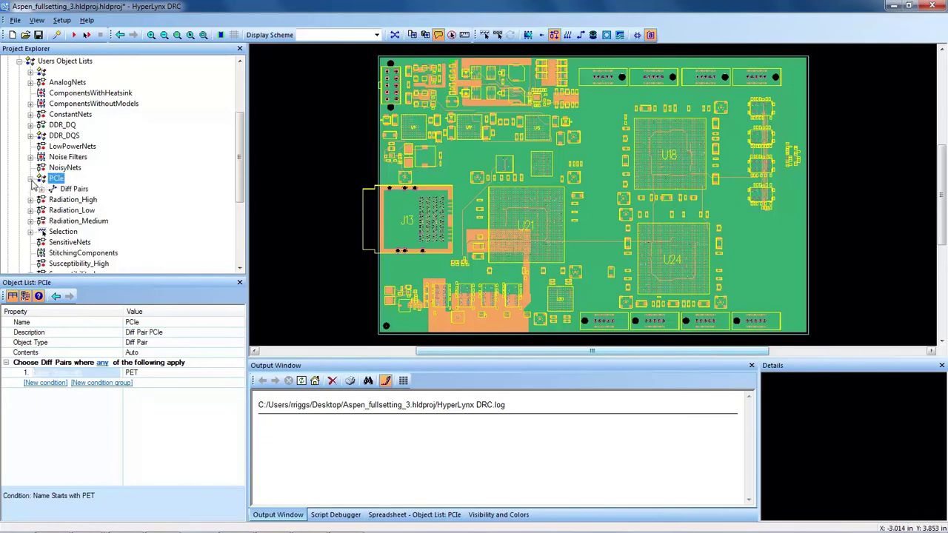
left_click(42, 189)
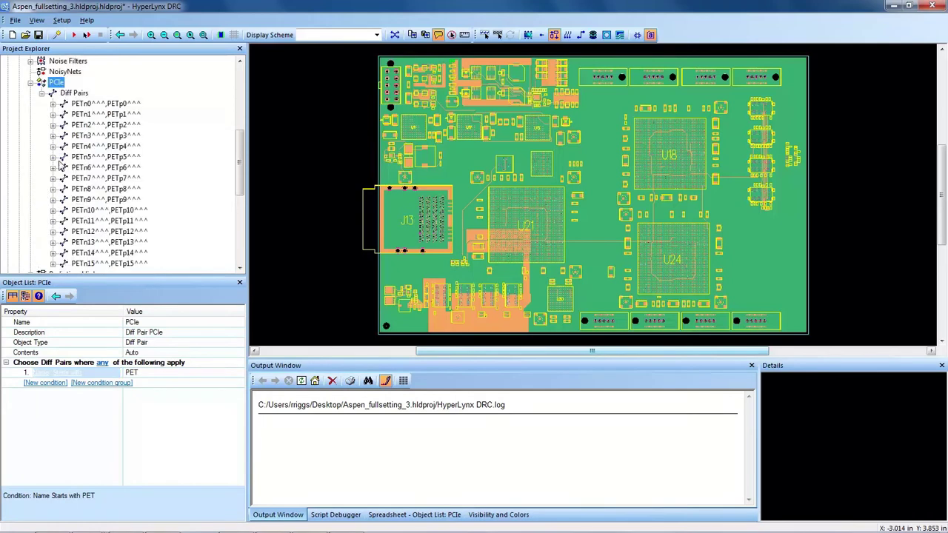
Add a second condition matching diff pair names that start with pci
left_click(55, 384)
left_click(59, 385)
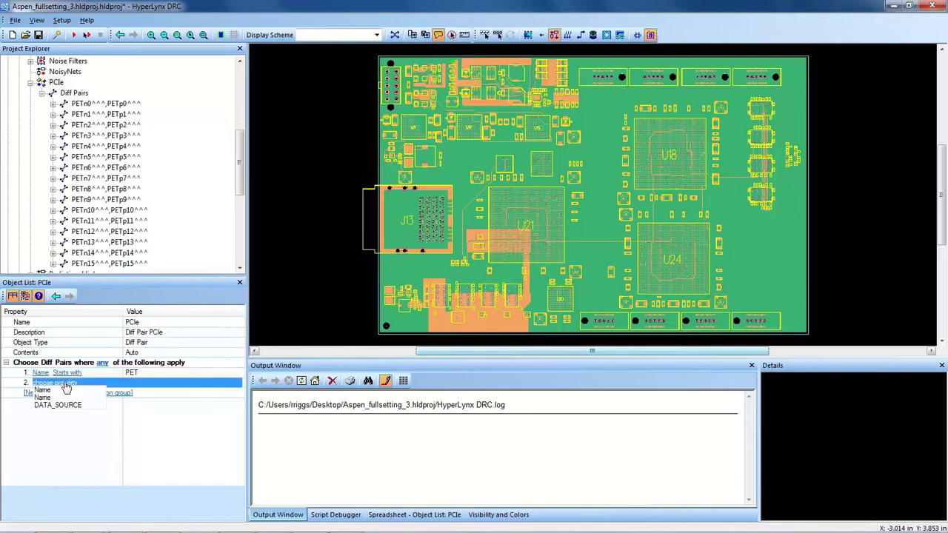
left_click(63, 396)
left_click(72, 383)
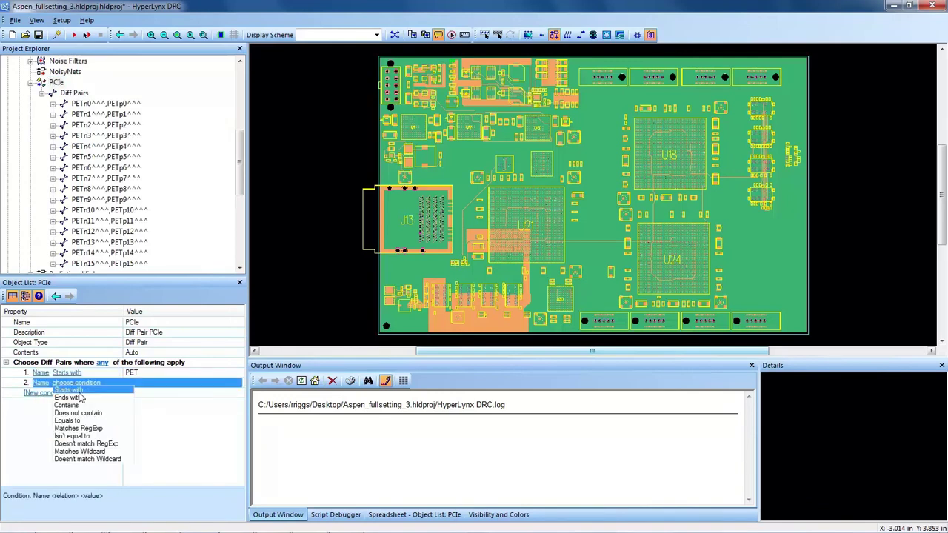
left_click(98, 391)
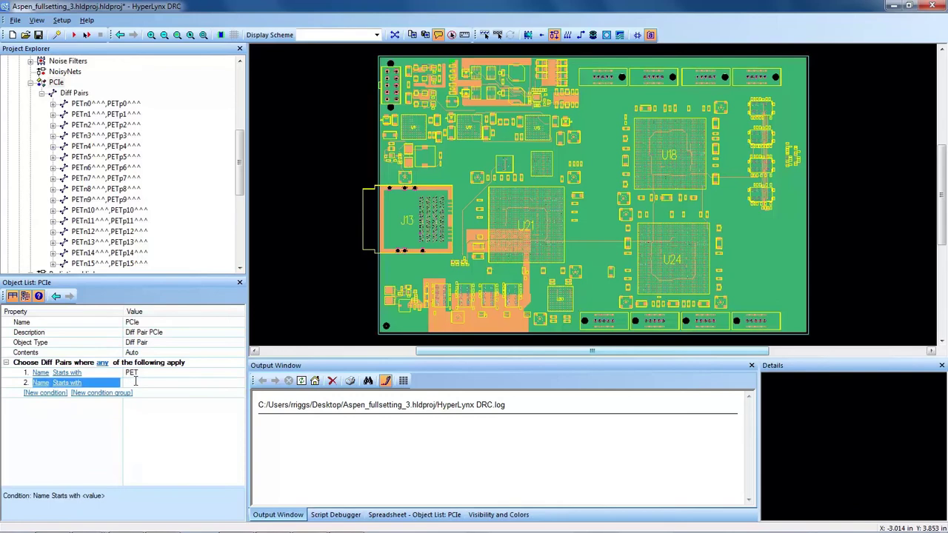
key("Return")
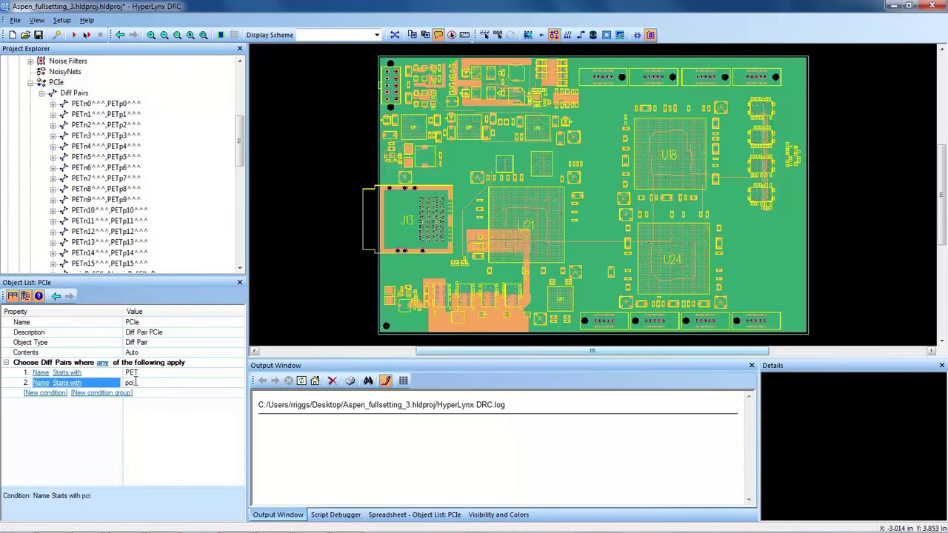
mouse_move(237, 134)
left_mouse_down()
mouse_move(250, 186)
mouse_move(250, 126)
left_mouse_up()
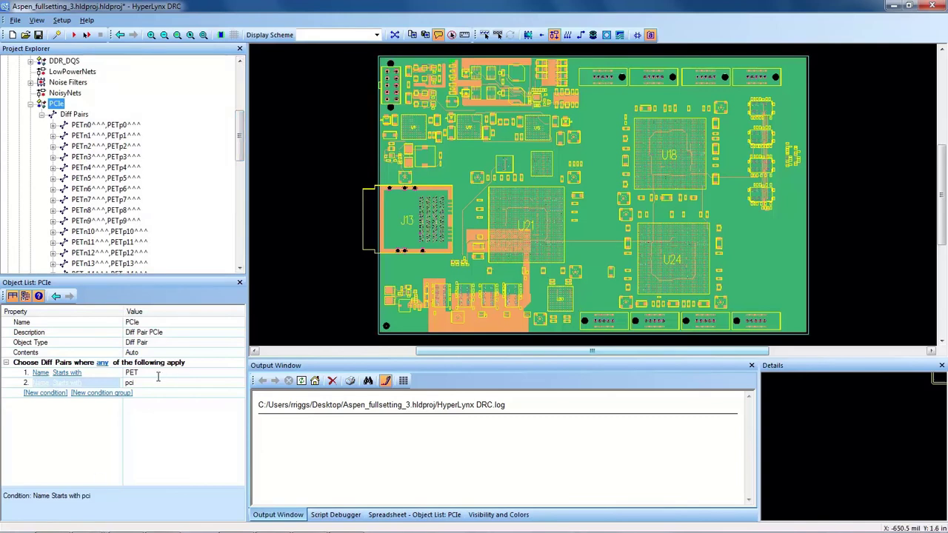
Collapse the PCIe node and scroll through the Users Object Lists
left_click(301, 159)
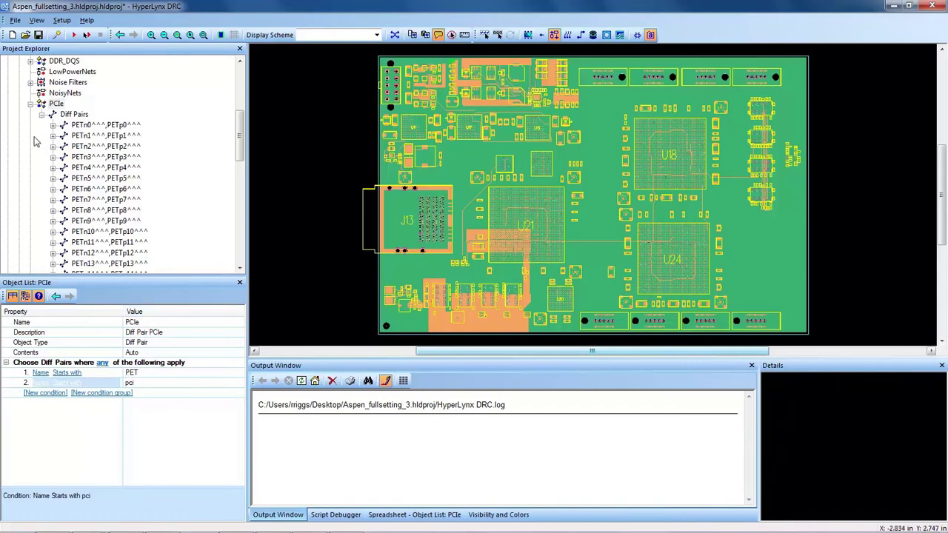
scroll(36, 141, "up", 2)
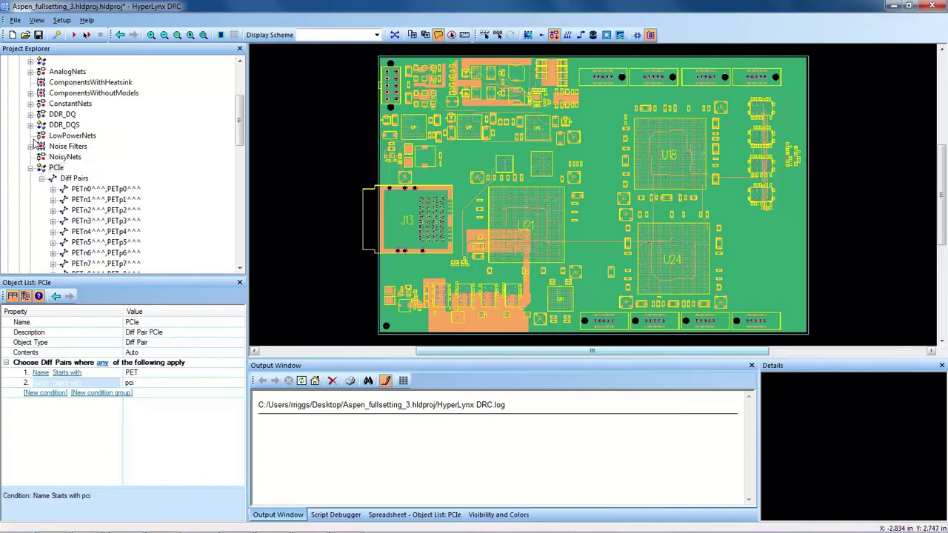
left_click(28, 170)
left_click(30, 169)
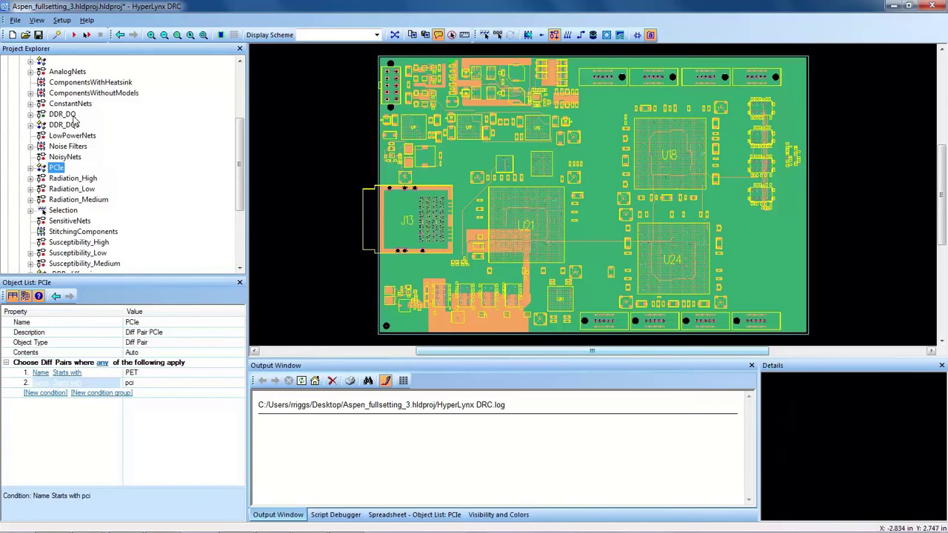
scroll(74, 126, "down", 3)
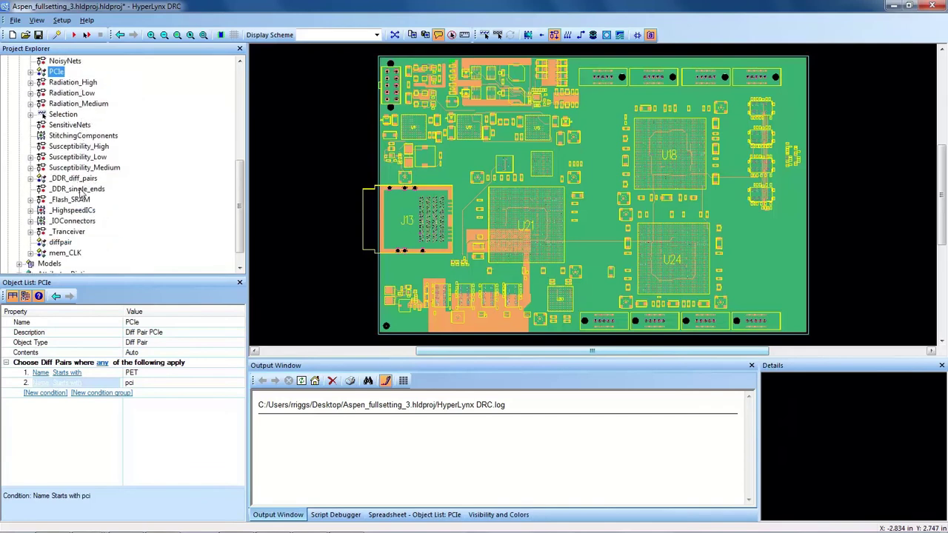
scroll(134, 212, "down", 1)
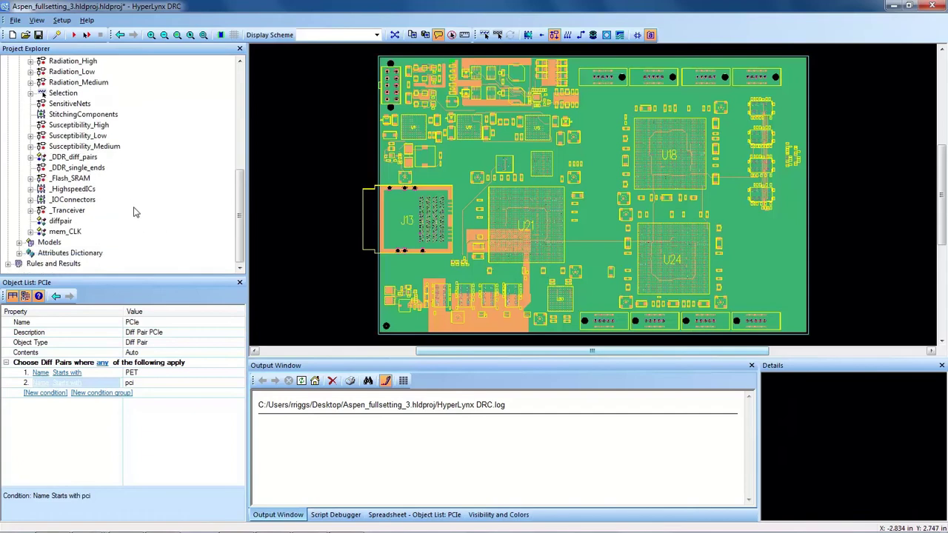
scroll(134, 212, "up", 5)
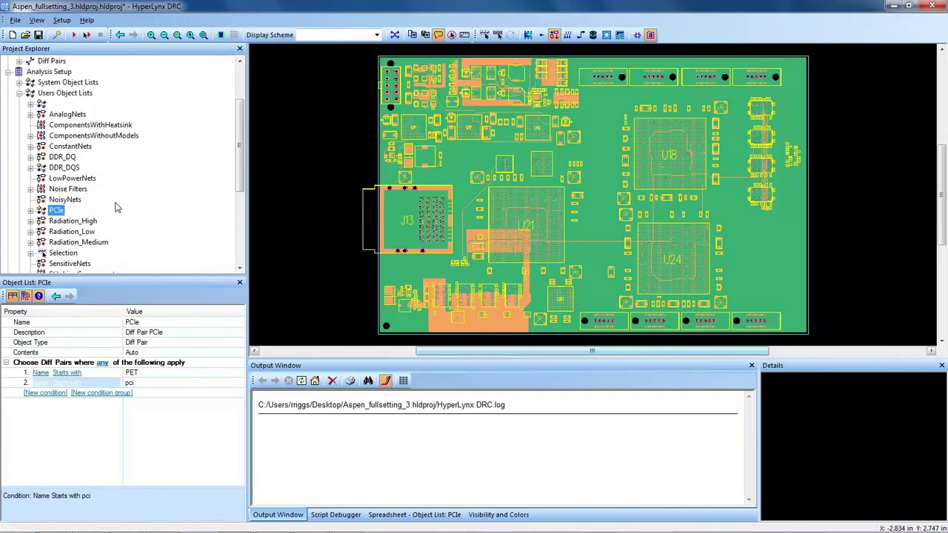
Collapse the object lists and Analysis Setup, then expand Rules and Results > Rules > EMI
left_click(19, 93)
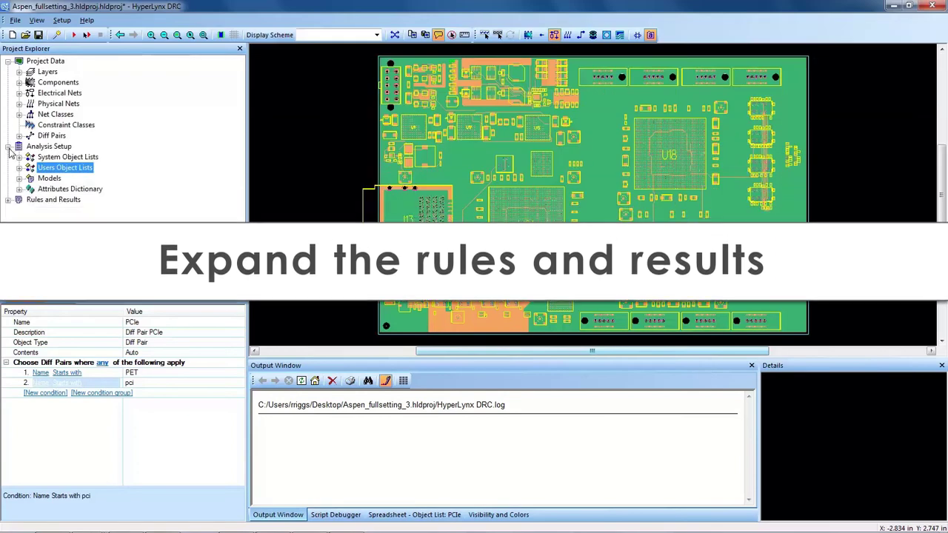
left_click(7, 147)
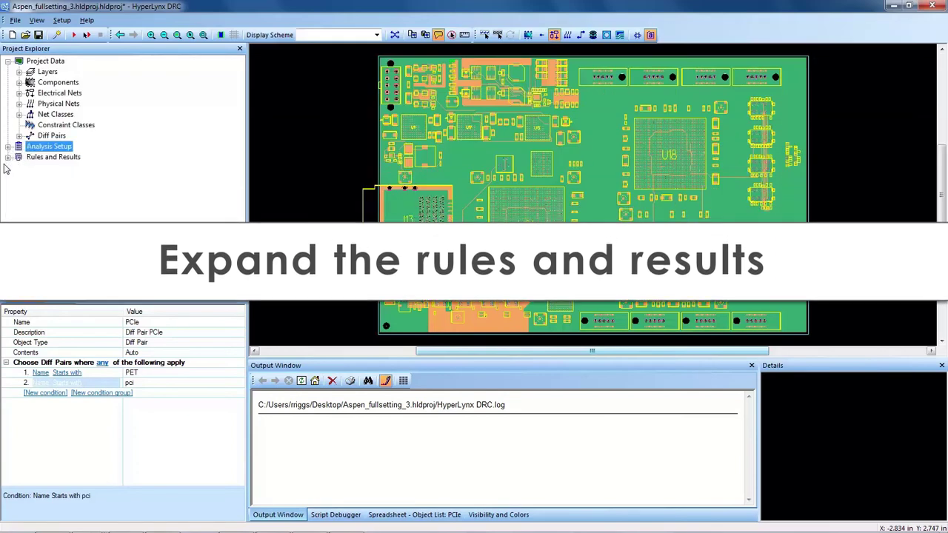
left_click(8, 157)
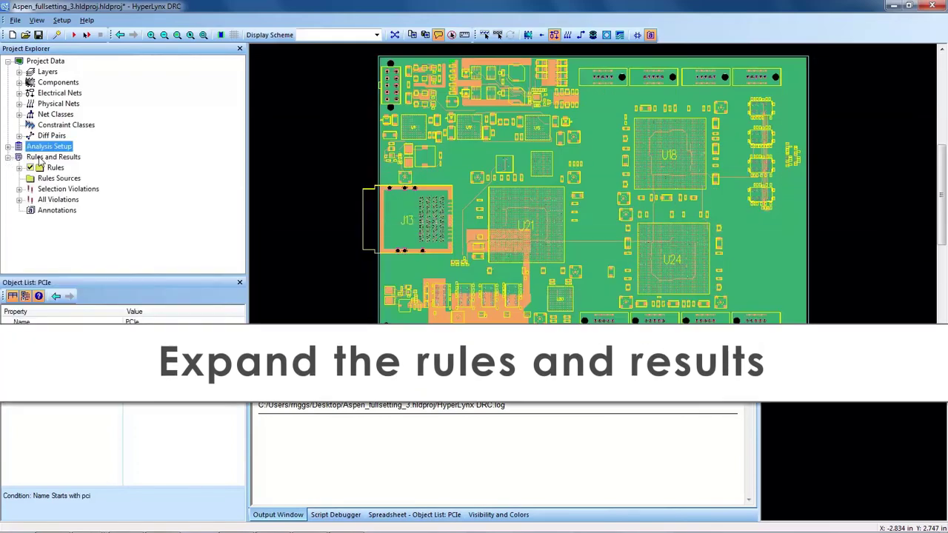
left_click(19, 167)
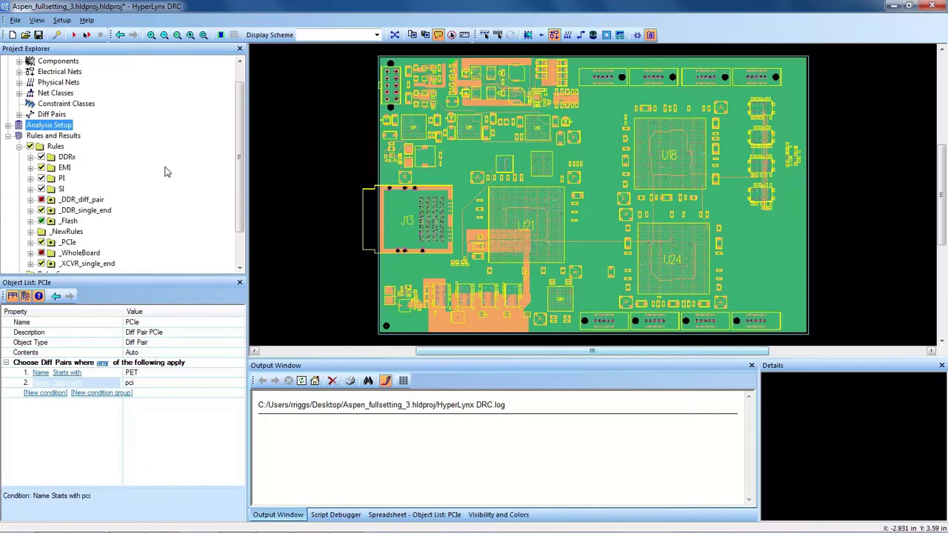
scroll(167, 171, "down", 1)
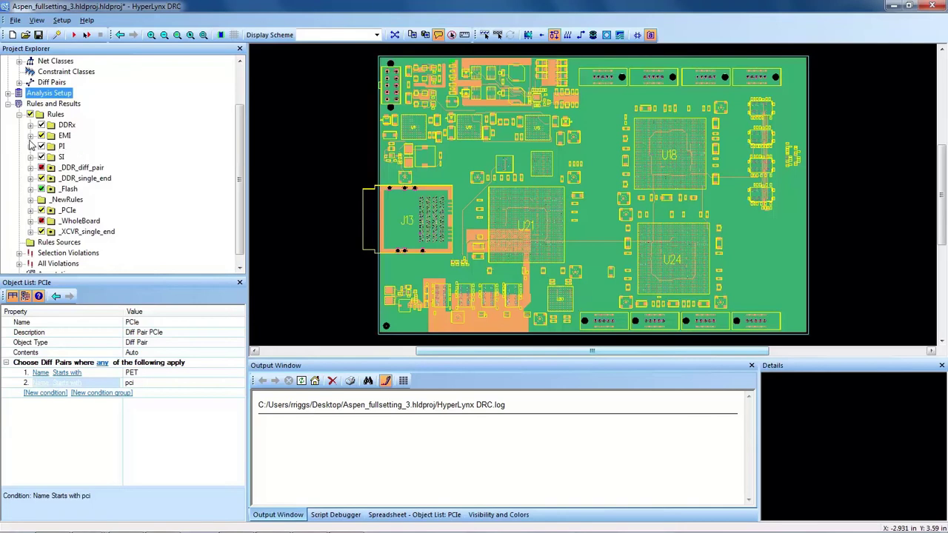
left_click(30, 136)
Show the Net Crossing Gaps rule's Spreadsheet parameters and documentation, then collapse EMI
scroll(37, 142, "down", 1)
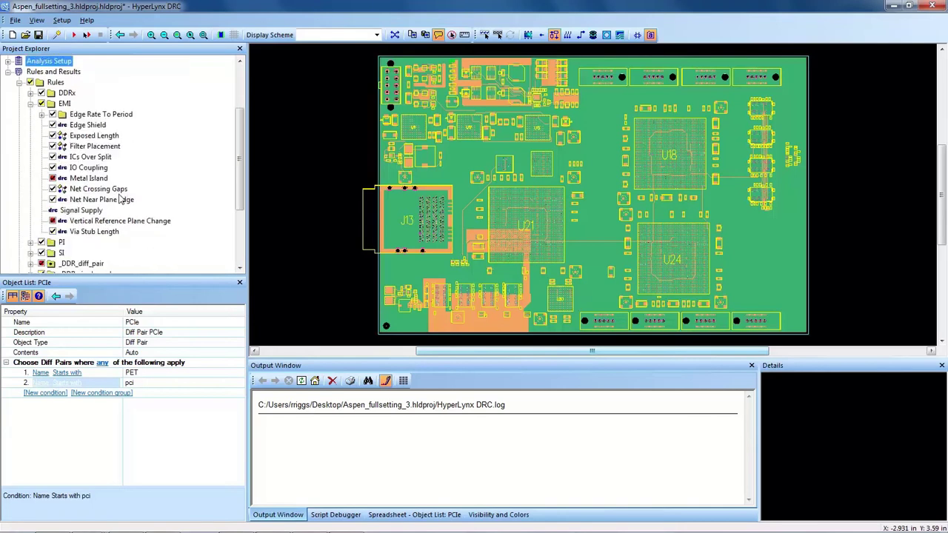
left_click(97, 190)
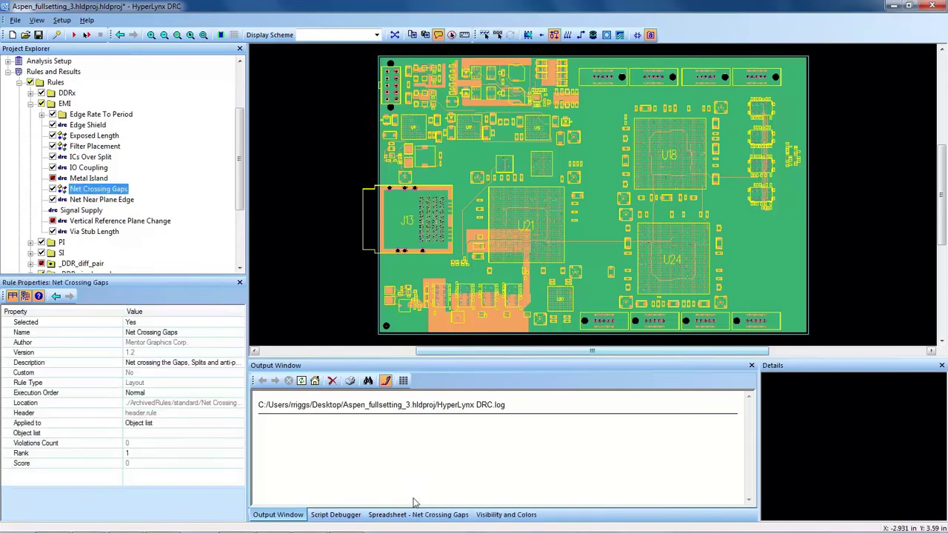
left_click(415, 515)
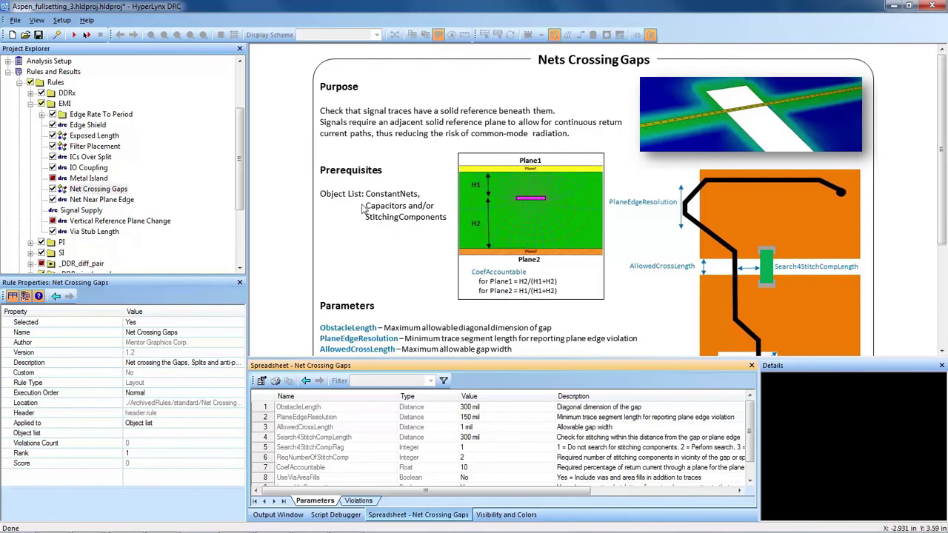
scroll(363, 210, "down", 3)
scroll(363, 211, "down", 3)
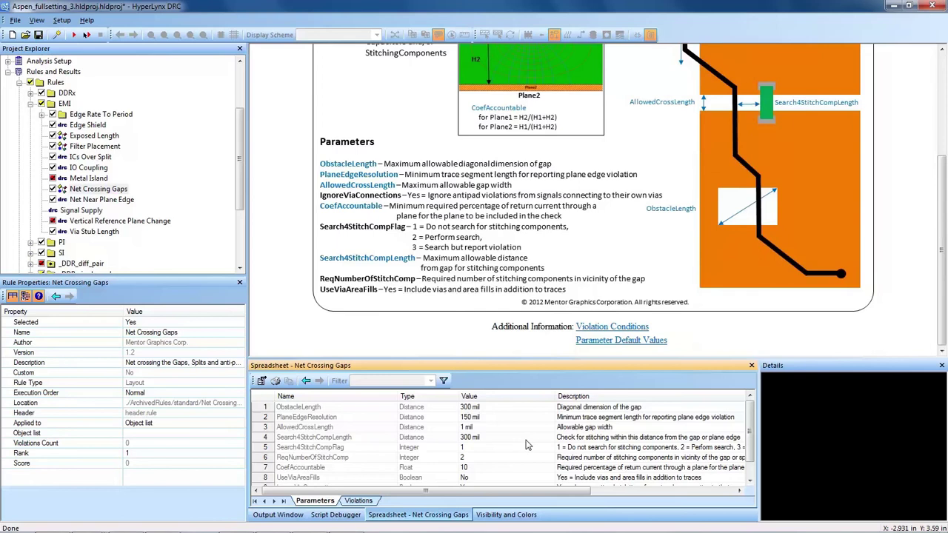
left_click(30, 104)
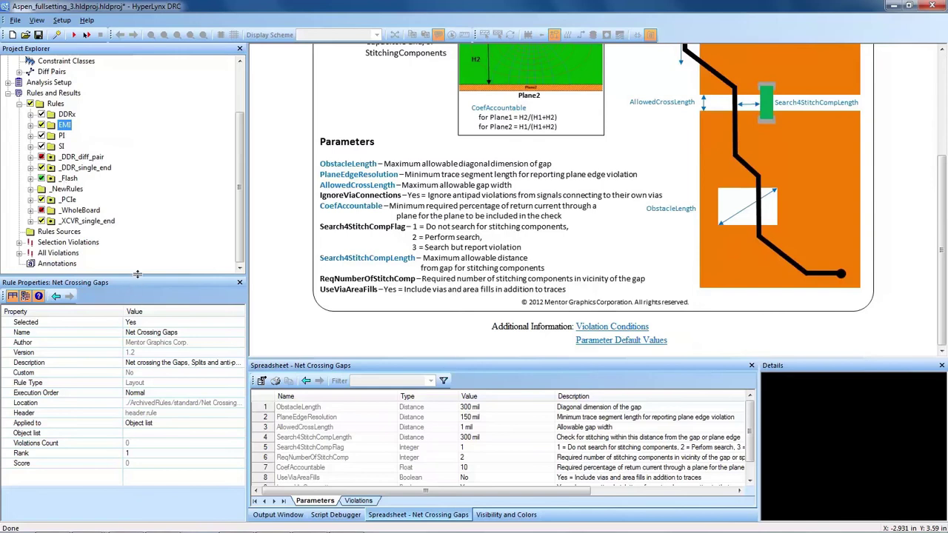
Enlarge the project tree and add a new group named DDR_example under Rules
left_click_drag(137, 274, 134, 341)
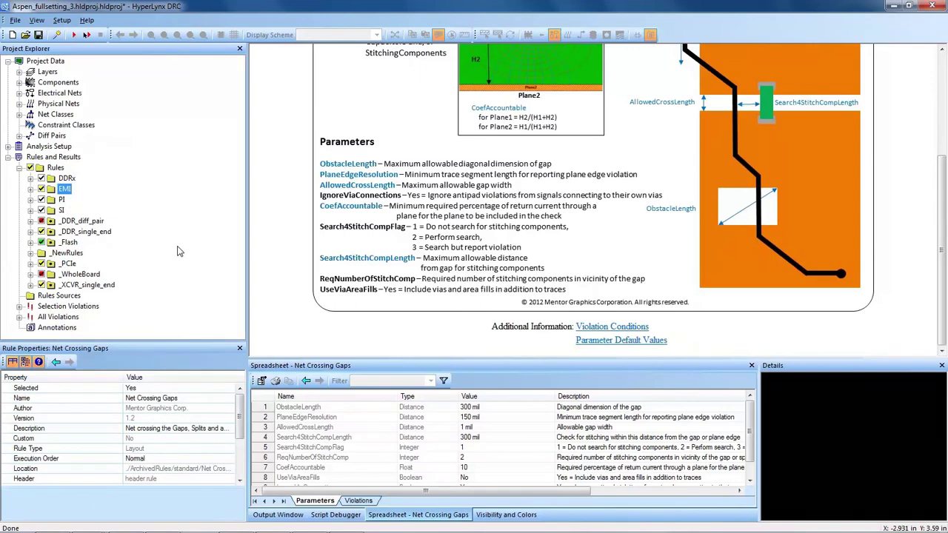
right_click(57, 170)
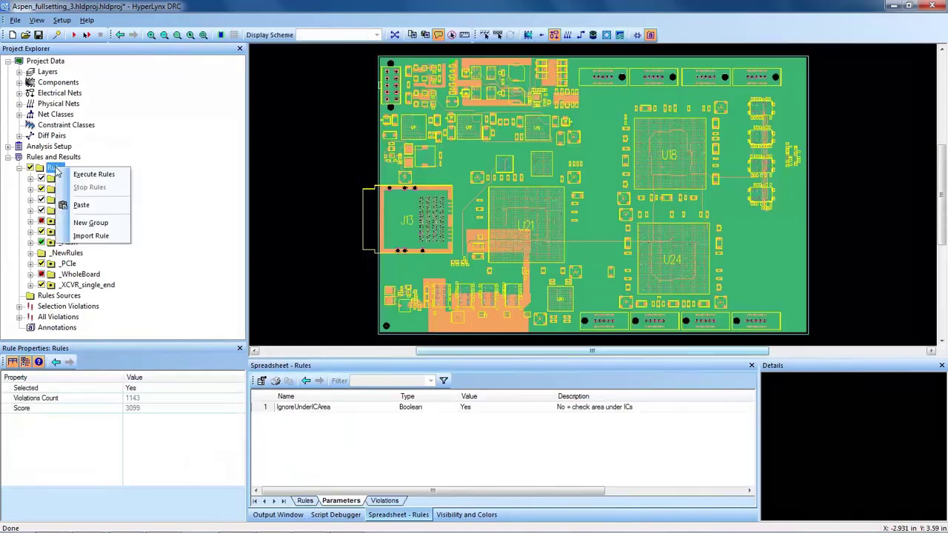
left_click(113, 223)
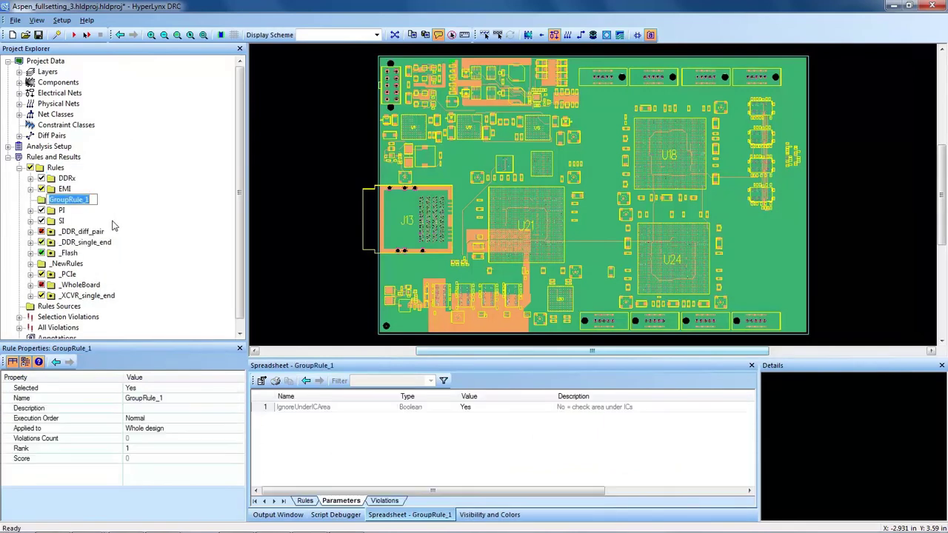
type("DDR_example")
key("Return")
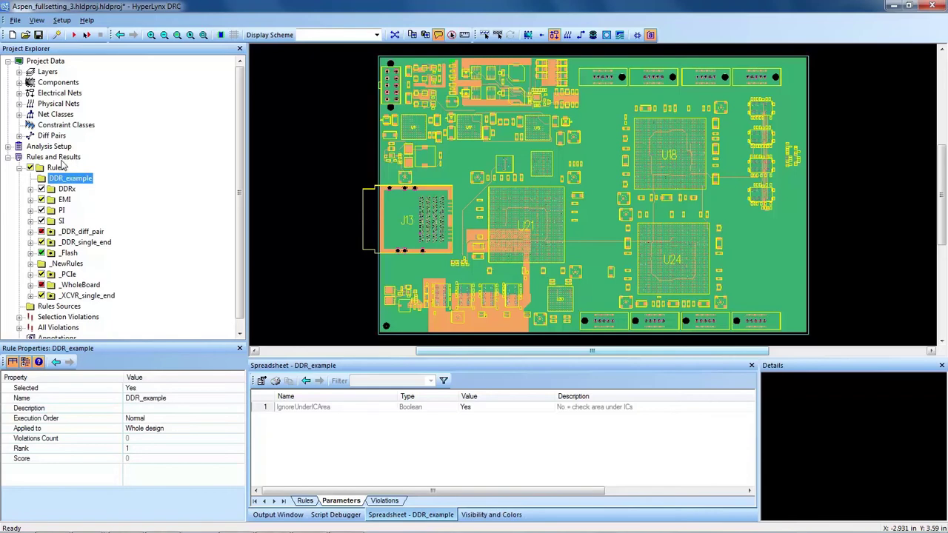
Copy the DDRx T-Fork Topology rule and paste it into DDR_example
left_click(31, 189)
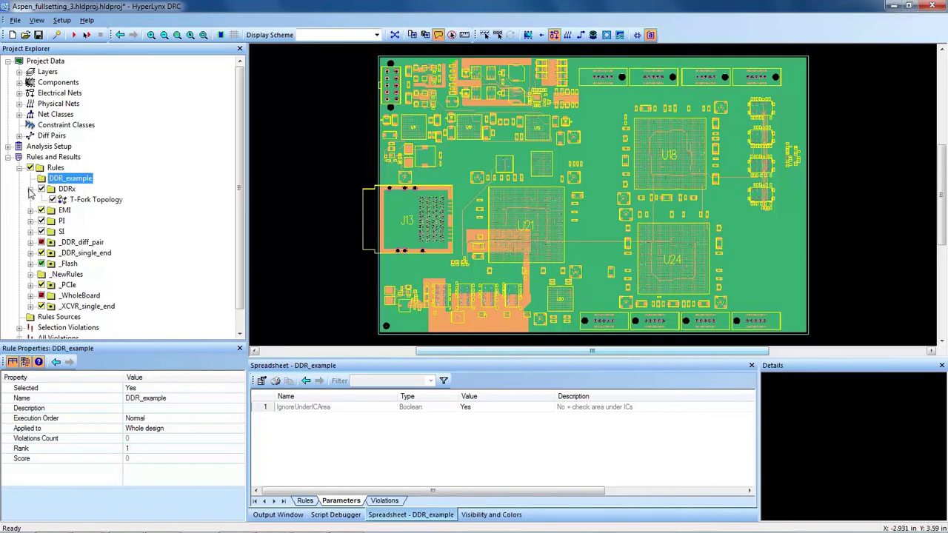
left_click(87, 201)
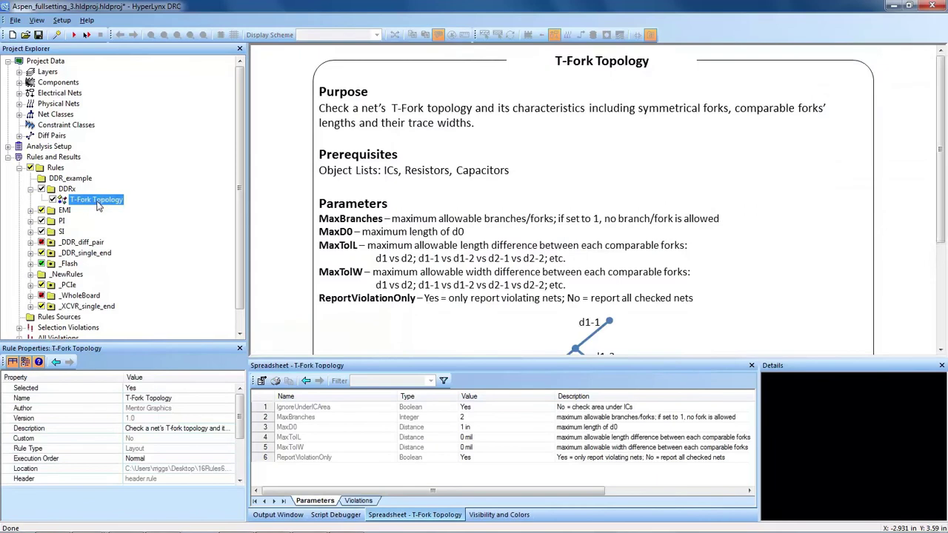
right_click(99, 207)
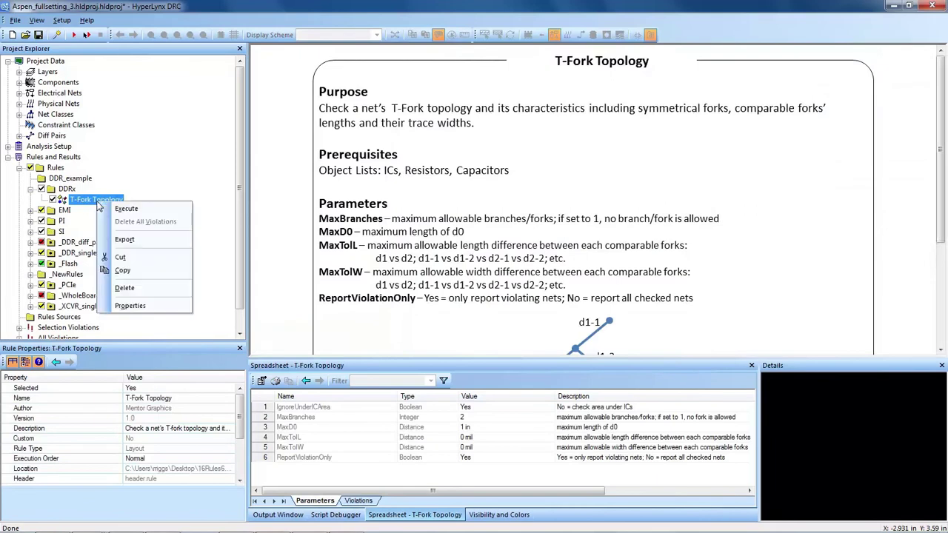
left_click(137, 271)
left_click(80, 181)
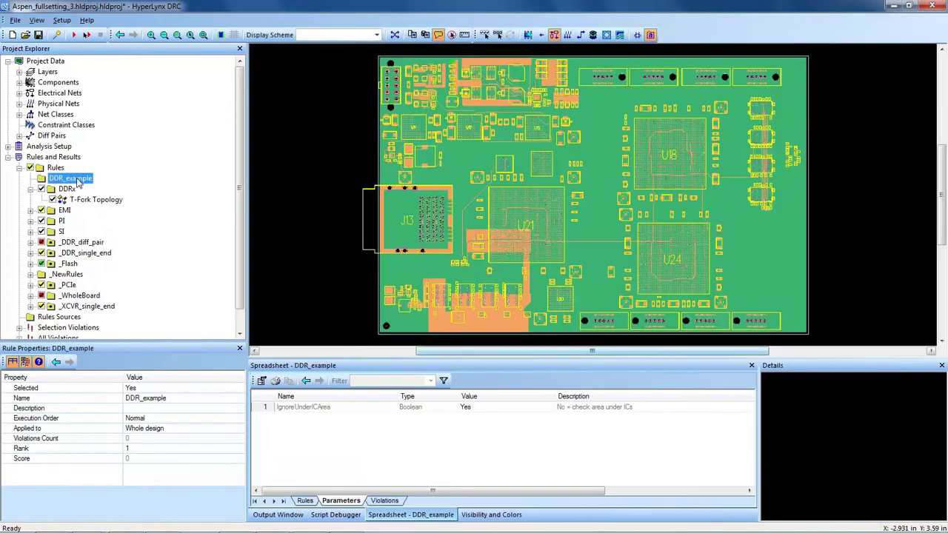
right_click(80, 181)
left_click(111, 243)
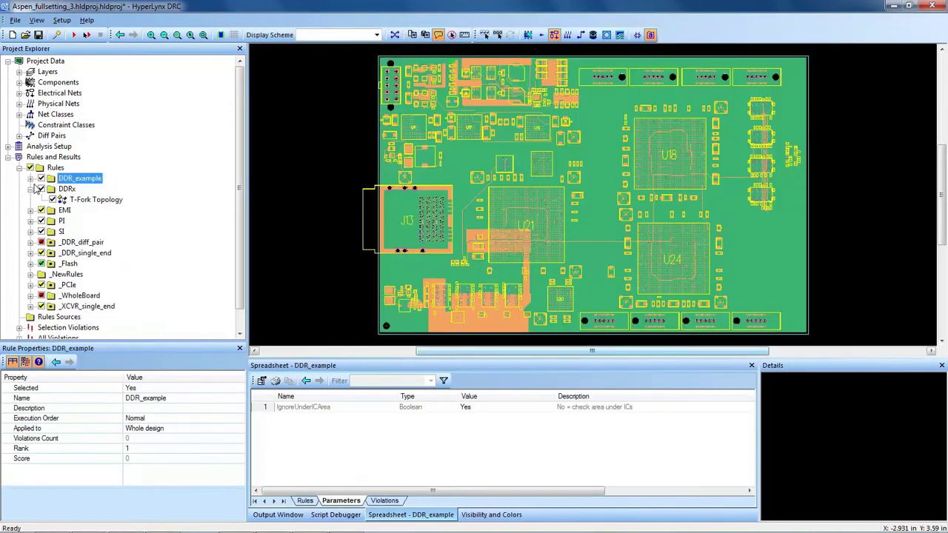
left_click(31, 179)
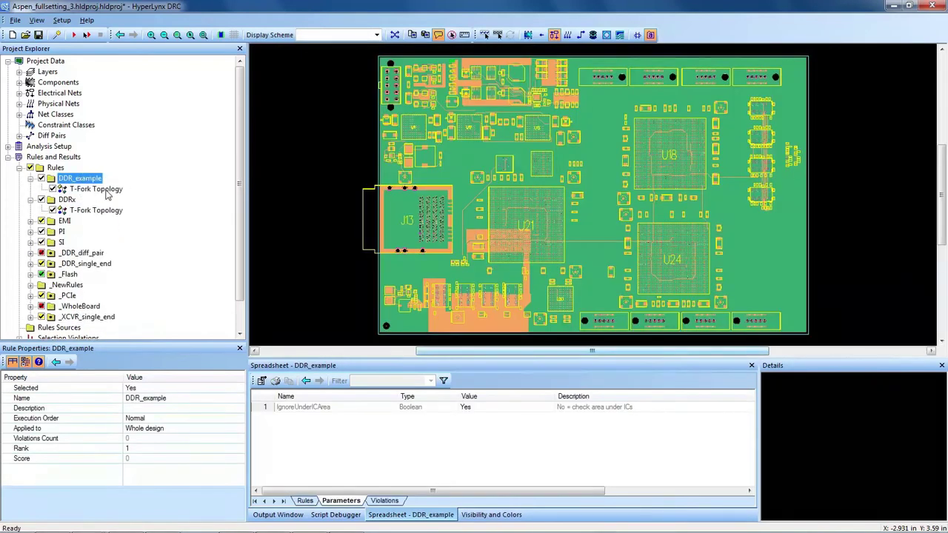
Copy Diff Impedance and Fly-By Topology from _DDR_diff_pair and paste both into DDR_example
left_click(31, 201)
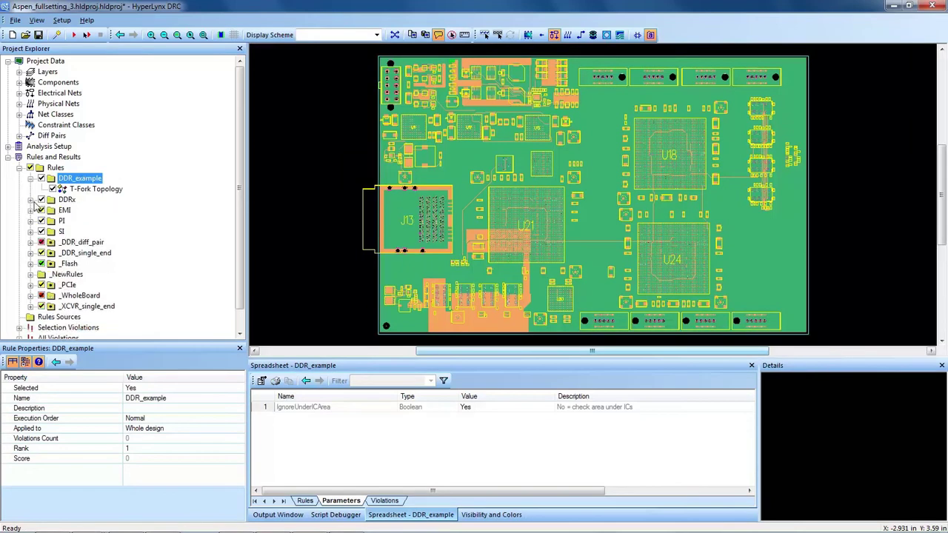
left_click(31, 242)
left_click(114, 253)
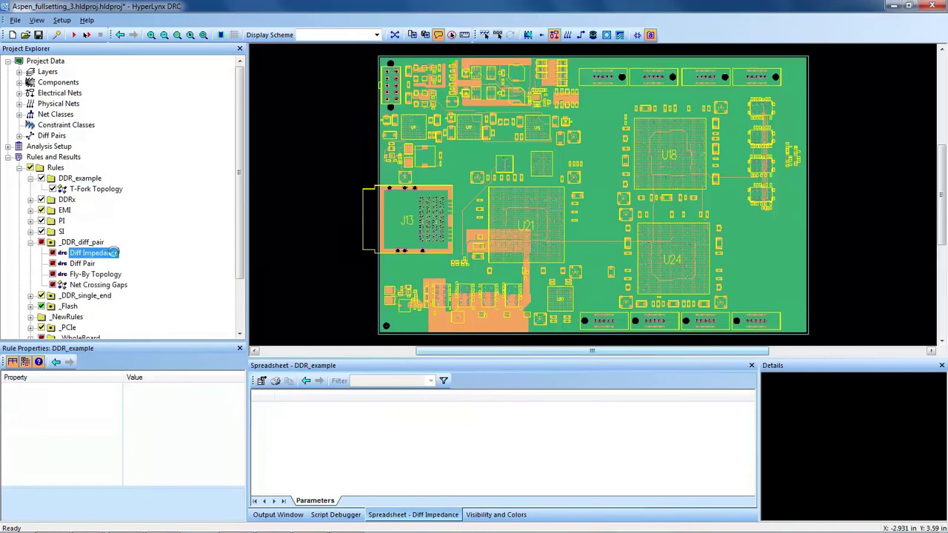
right_click(114, 253)
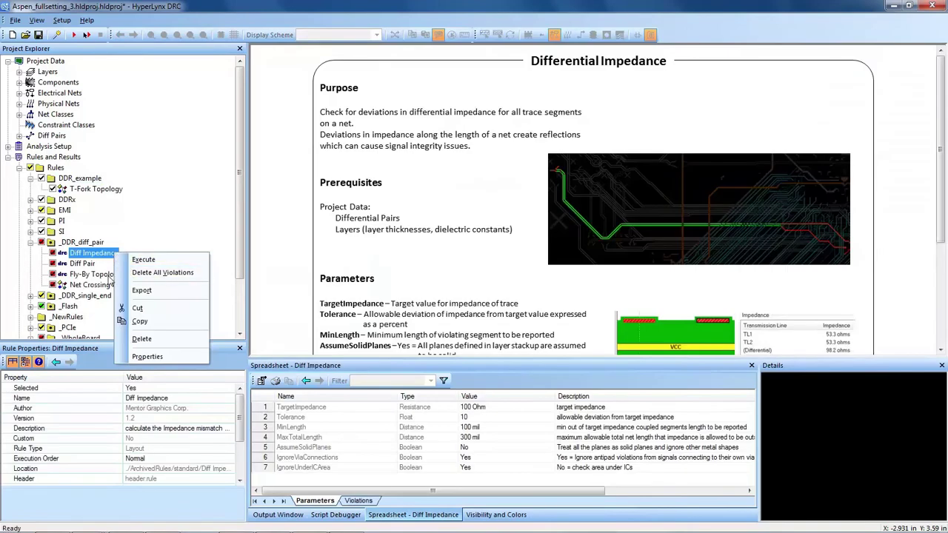
left_click(104, 275)
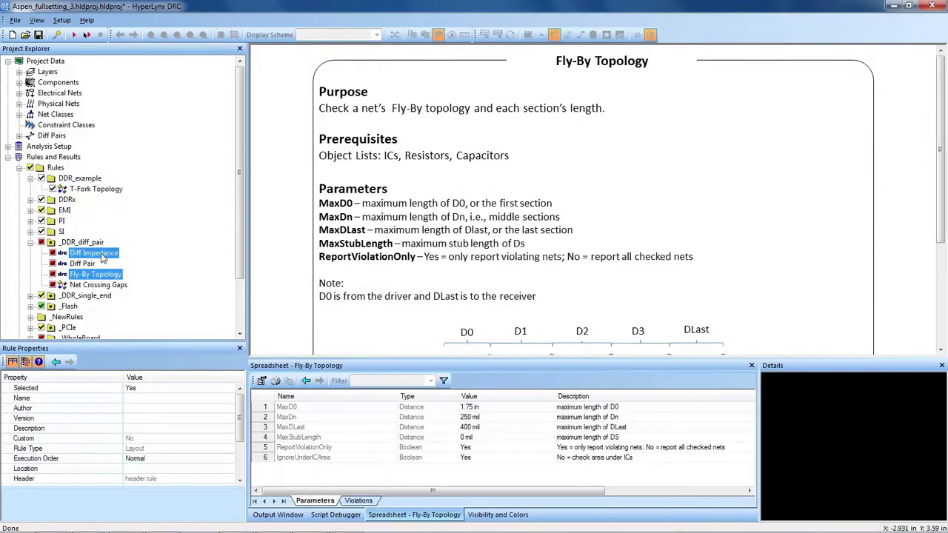
right_click(104, 255)
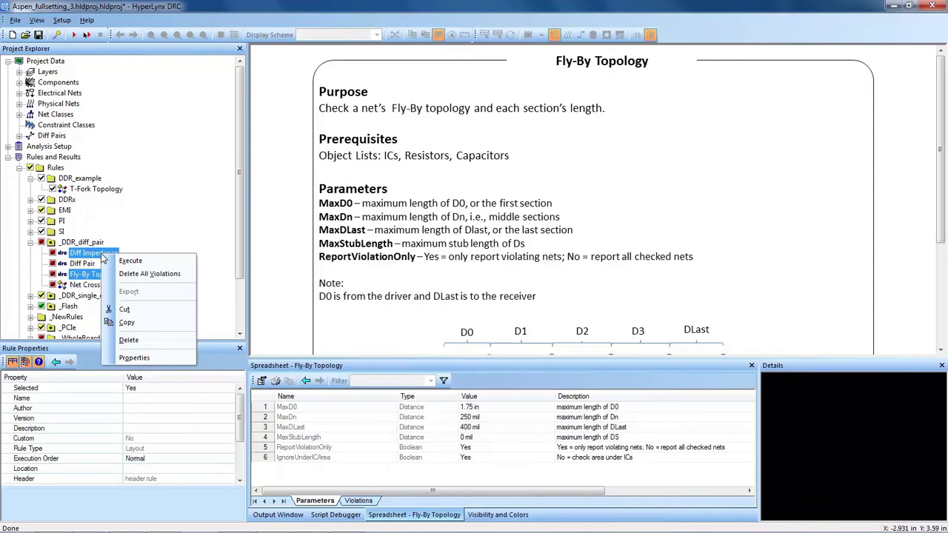
left_click(146, 325)
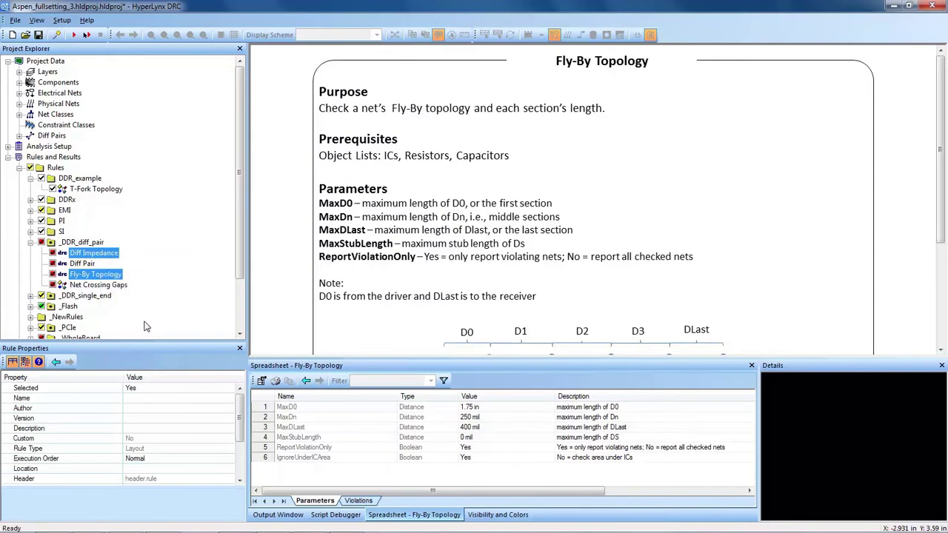
left_click(80, 179)
right_click(85, 181)
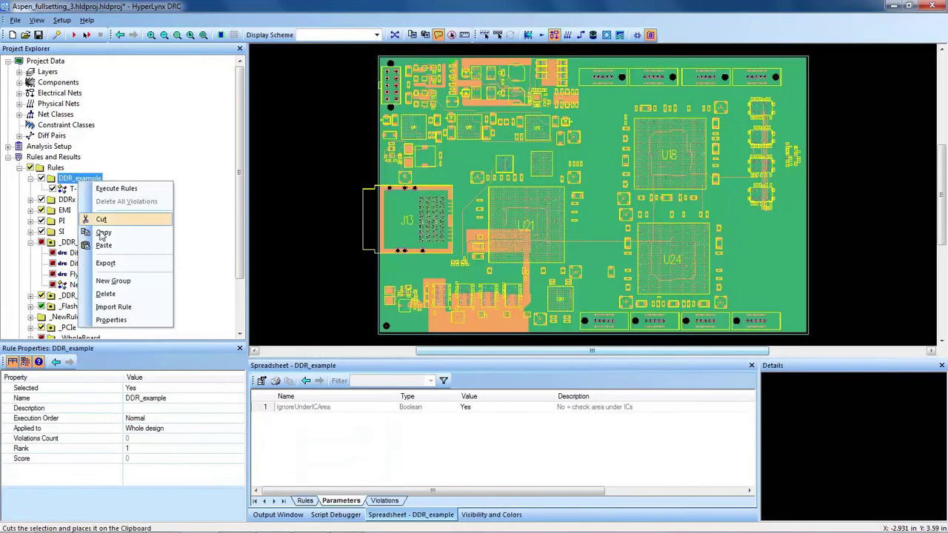
left_click(104, 245)
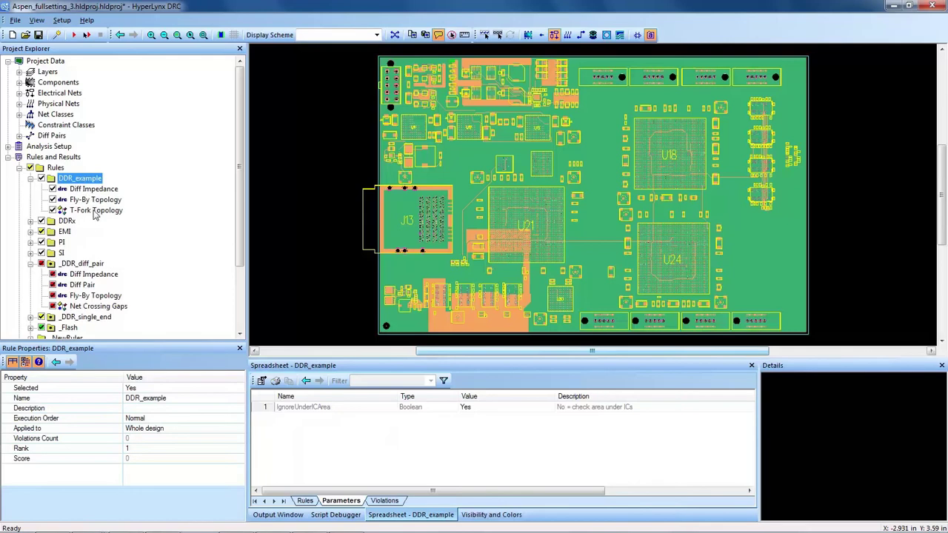
Review the copied T-Fork Topology rule, then the EMI Net Crossing Gaps and Metal Island rules
left_click(94, 211)
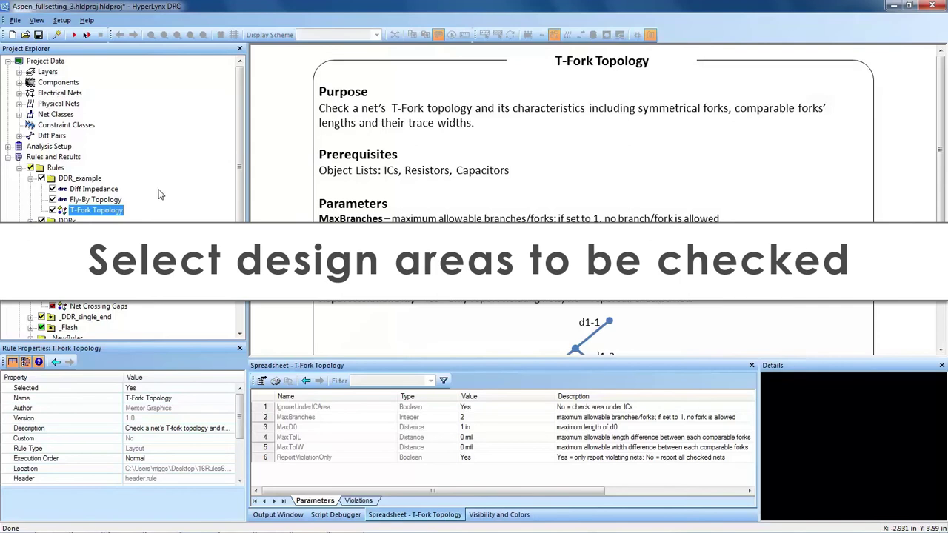
scroll(133, 204, "down", 1)
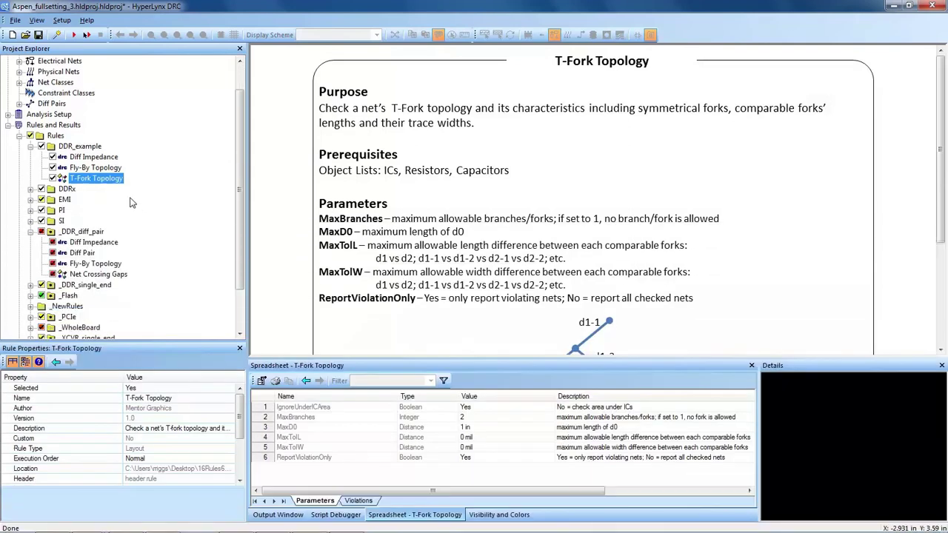
left_click(31, 199)
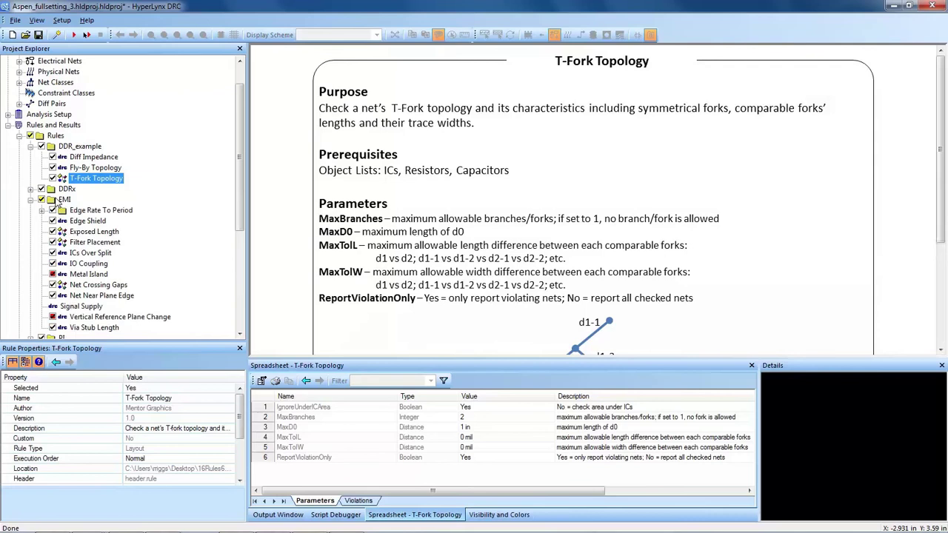
scroll(88, 231, "down", 1)
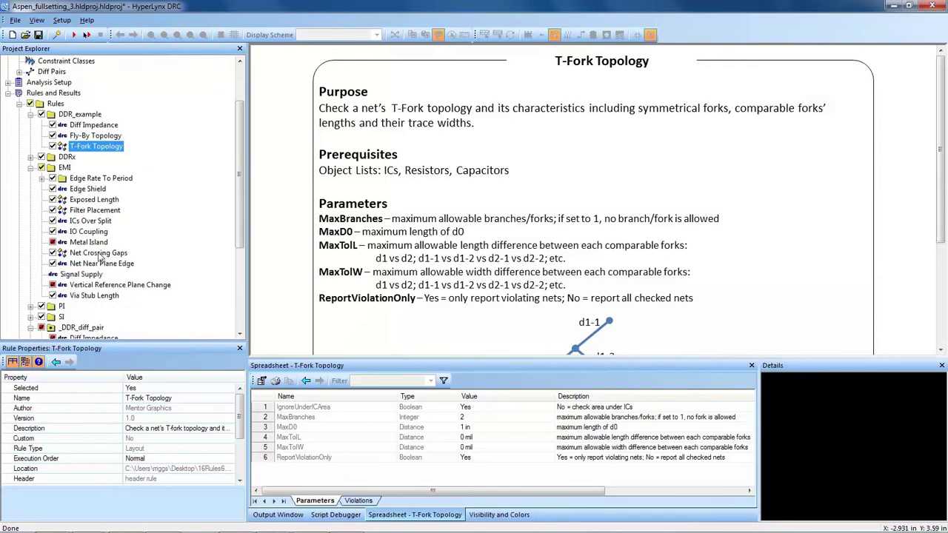
left_click(98, 254)
left_click(90, 242)
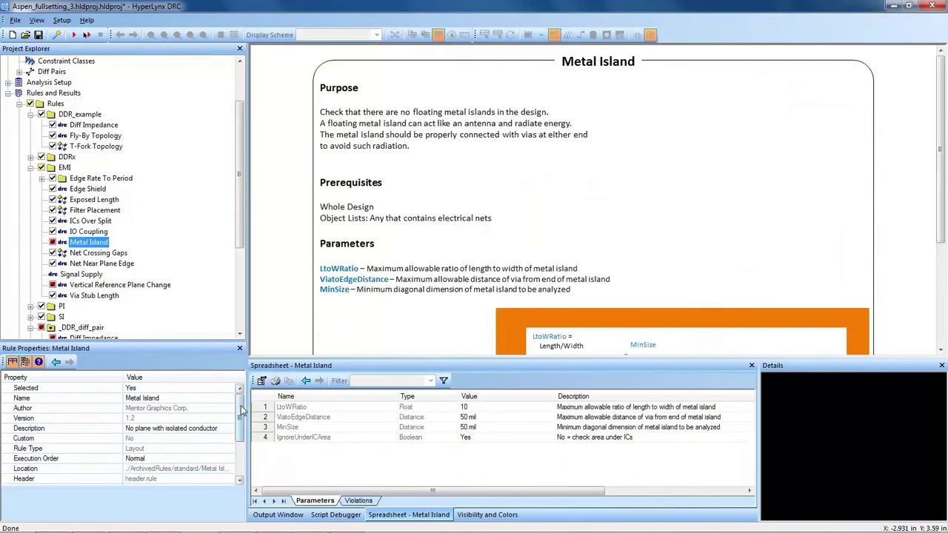
Confirm the Metal Island rule's Applied to setting stays Whole design
left_click_drag(241, 412, 243, 446)
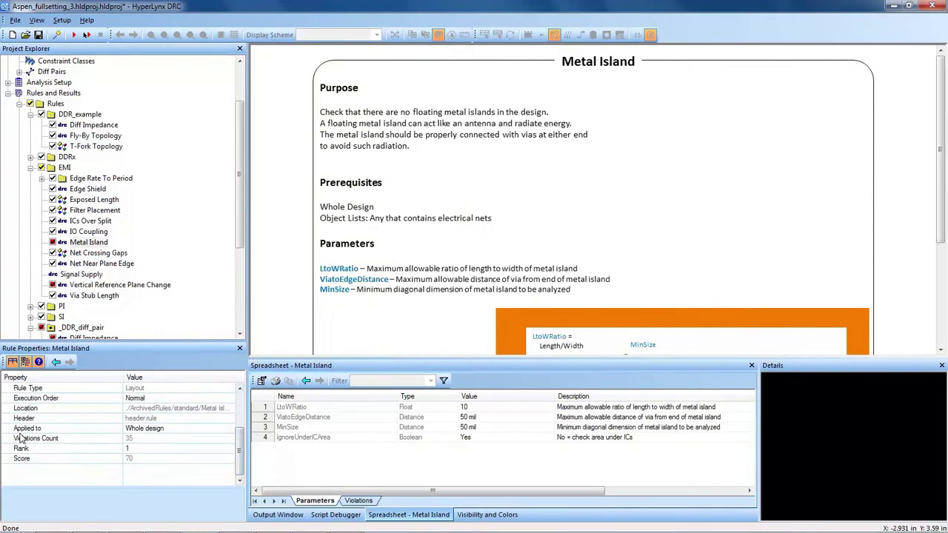
left_click(203, 430)
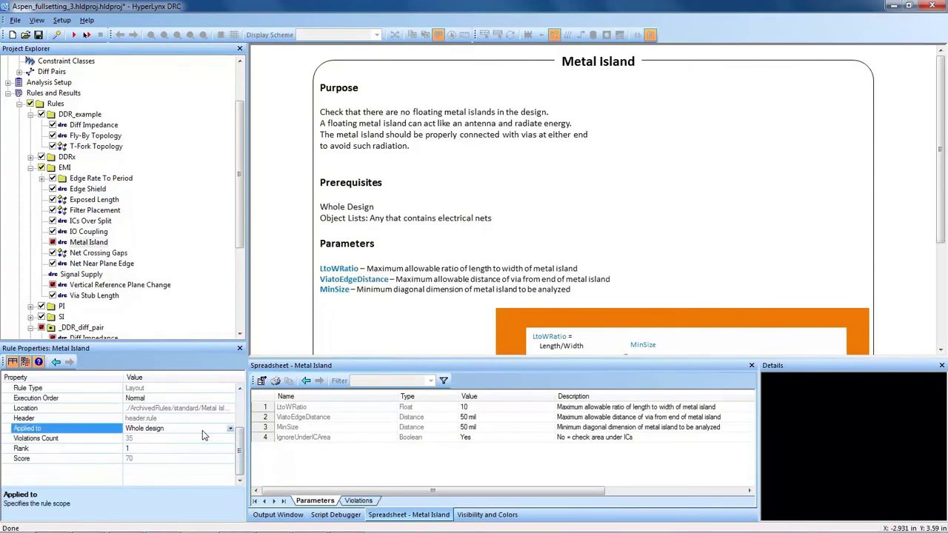
left_click(230, 431)
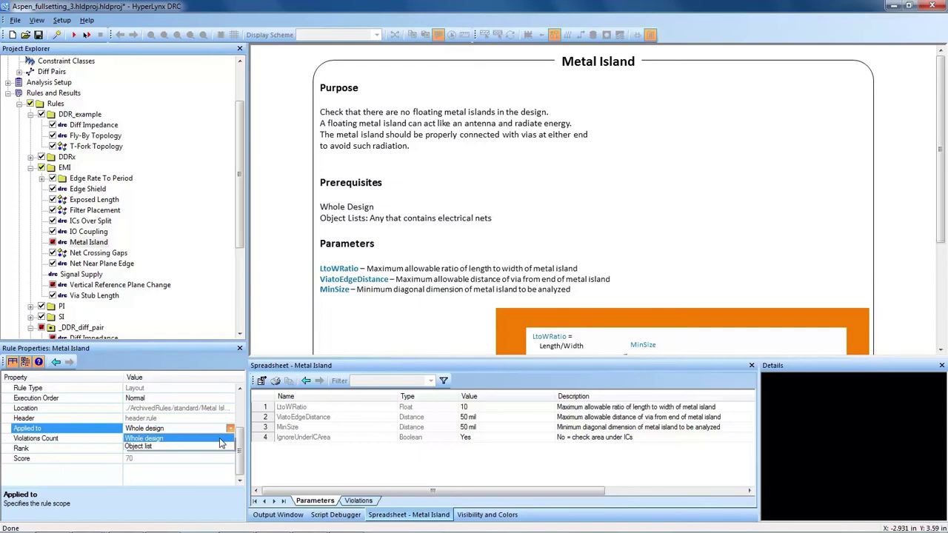
left_click(220, 438)
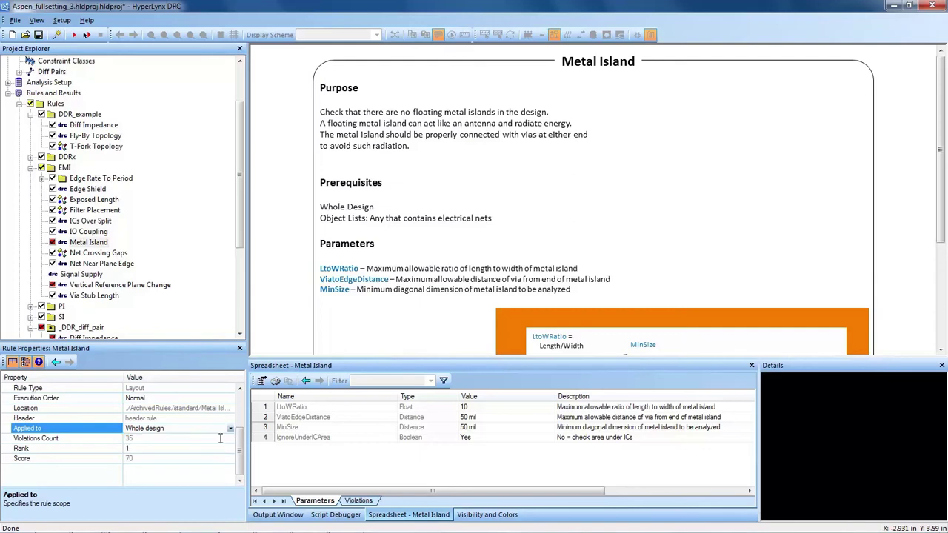
left_click_drag(241, 178, 207, 262)
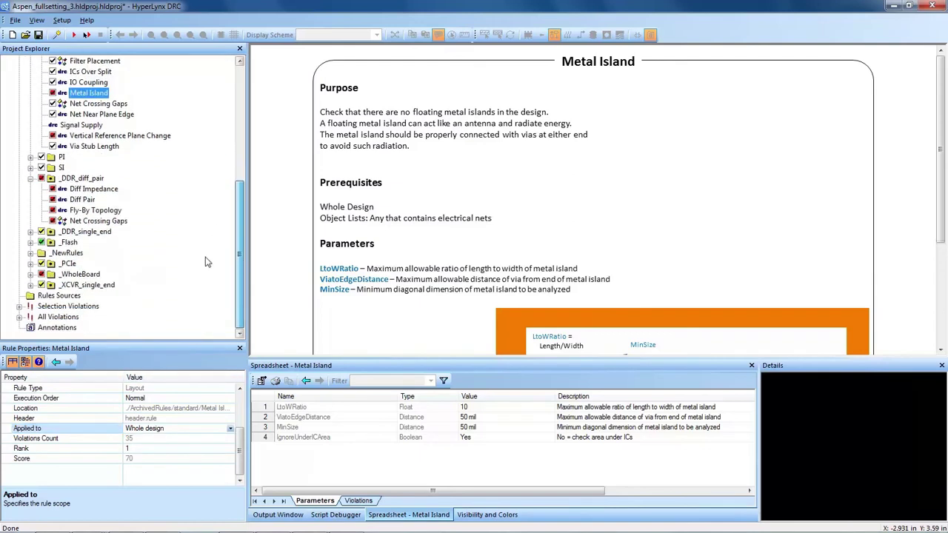
Review the _WholeBoard Metal Island and Decoupling Capacitor Placement rules, then collapse _WholeBoard
left_click(31, 274)
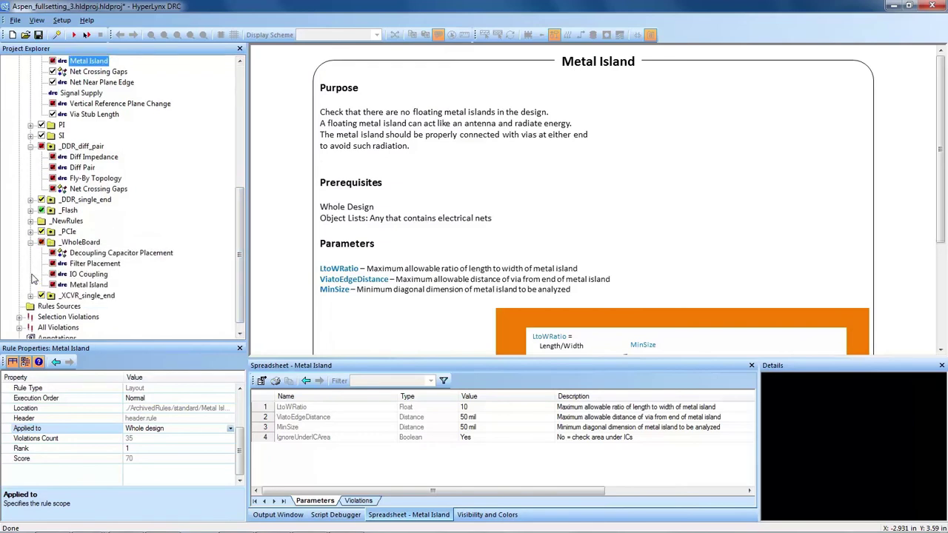
left_click(94, 288)
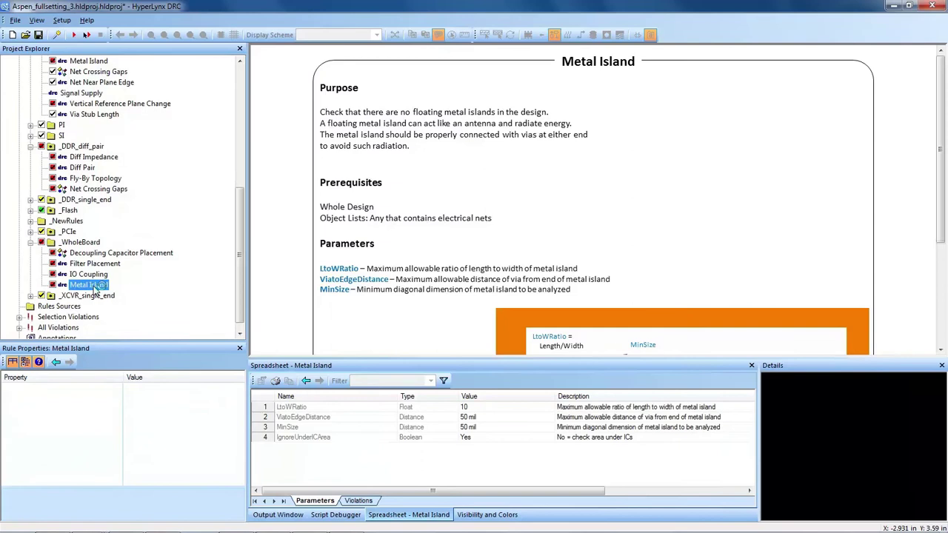
scroll(714, 170, "down", 2)
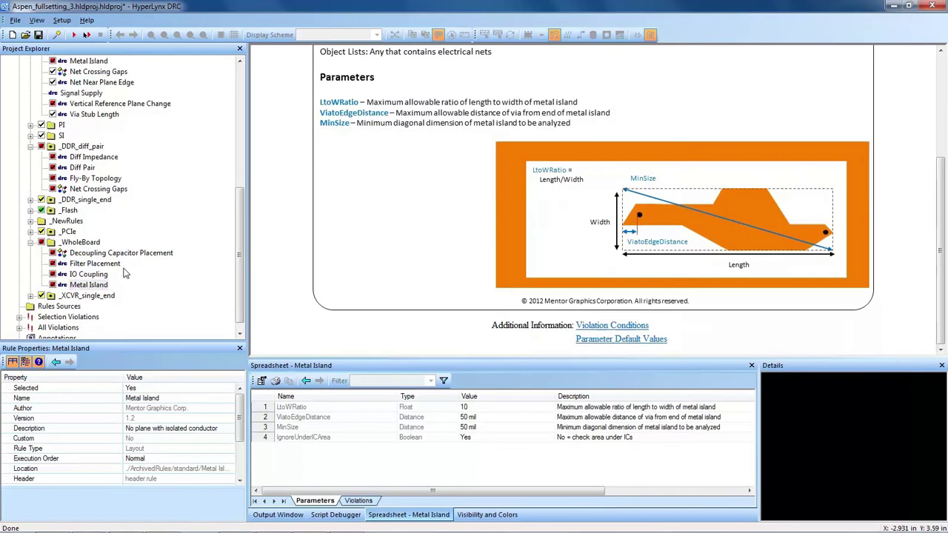
left_click(96, 255)
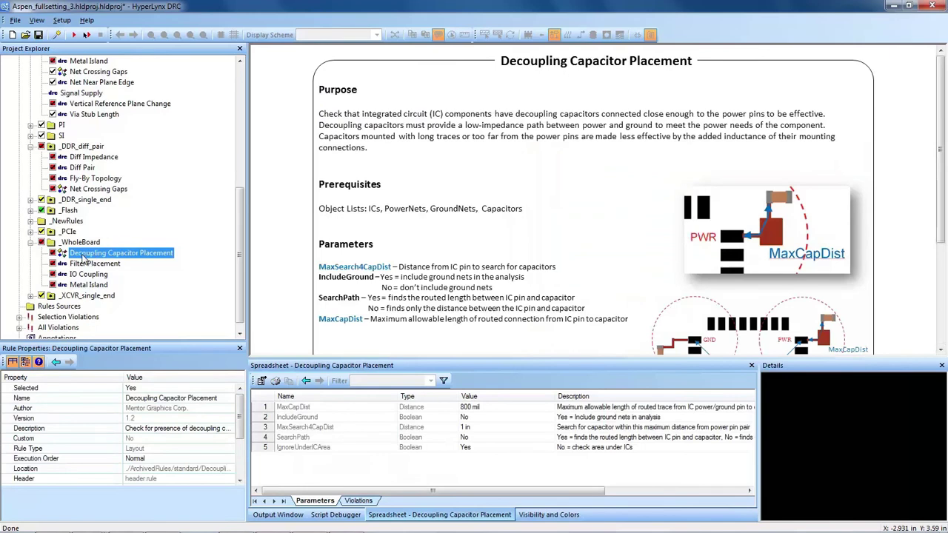
left_click(31, 243)
Collapse the EMI folder and open the DDR_example rule group
scroll(87, 246, "up", 3)
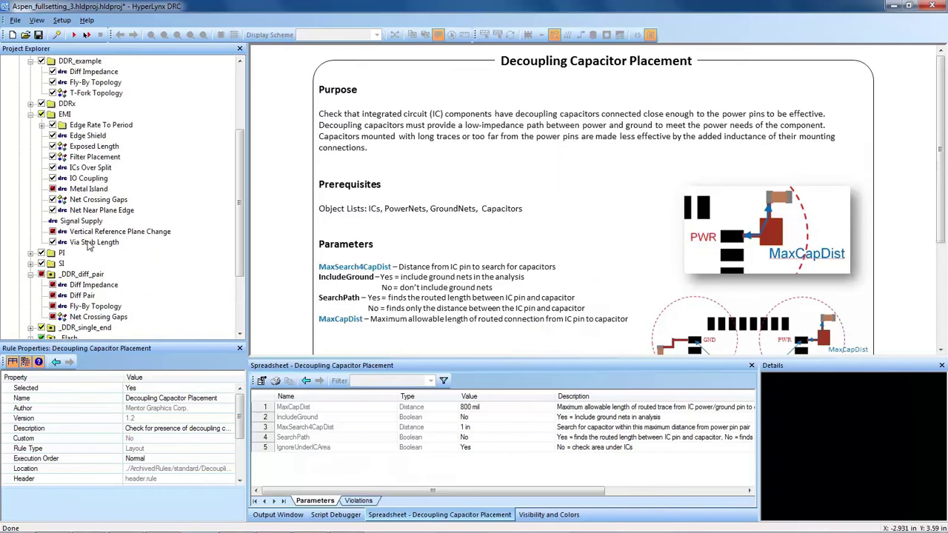
scroll(88, 247, "up", 1)
left_click(31, 146)
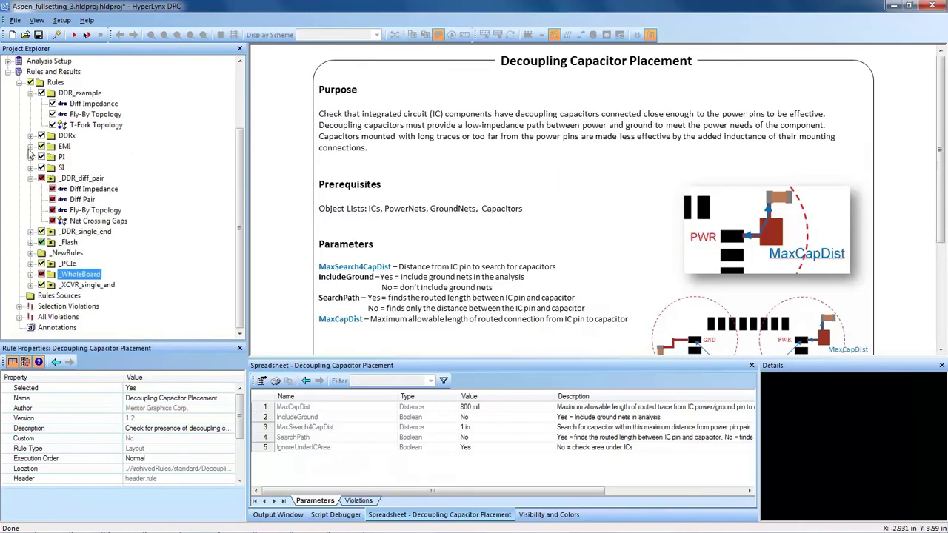
left_click(77, 94)
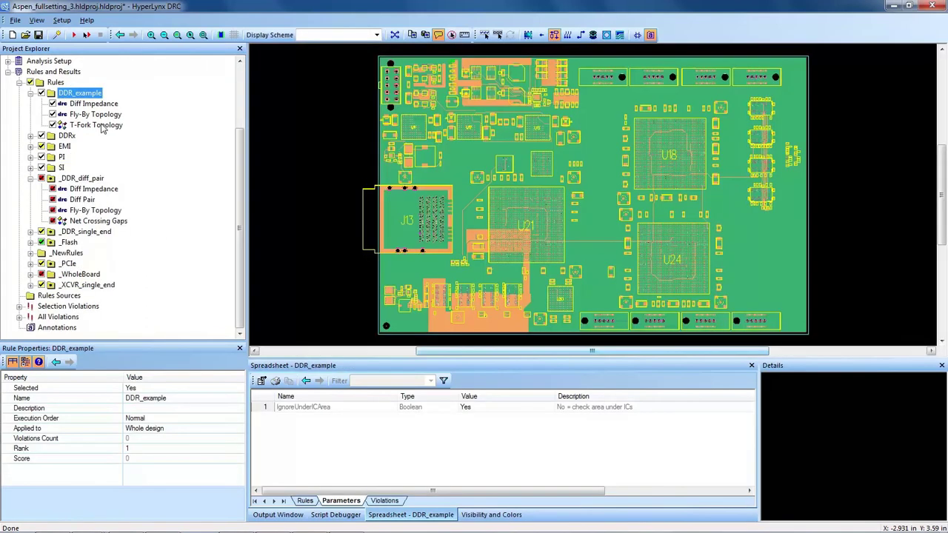
Open DDR_example's T-Fork Topology rule and set Applied to to Object list
left_click(101, 126)
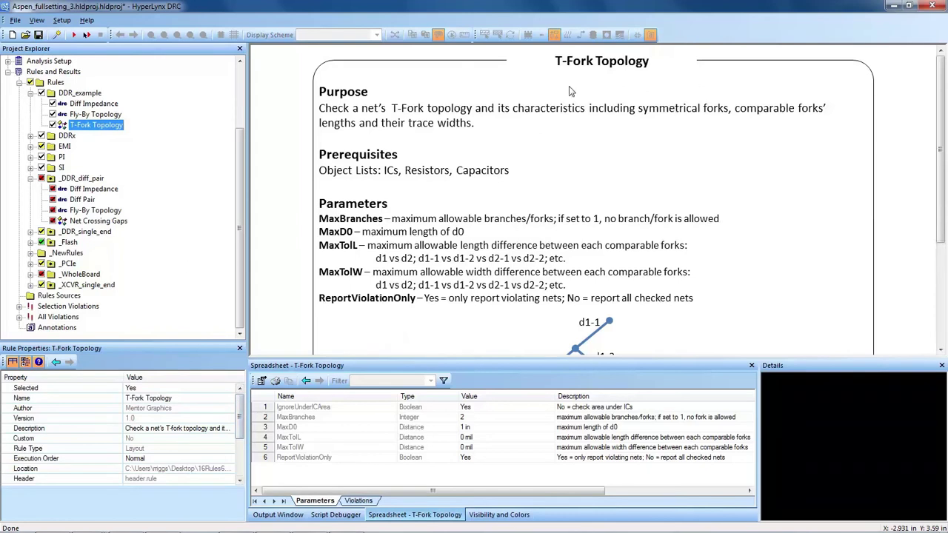
scroll(689, 103, "down", 3)
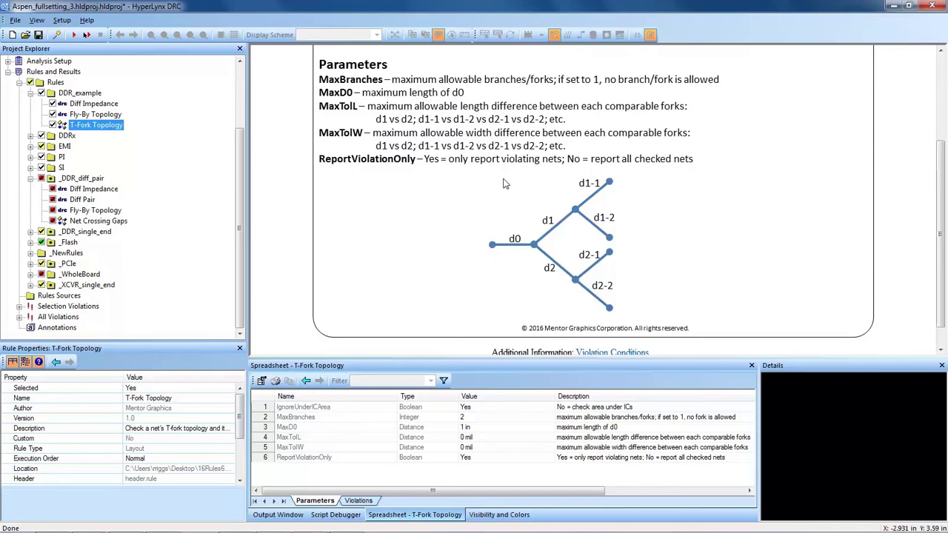
left_click_drag(238, 417, 238, 452)
left_click(225, 420)
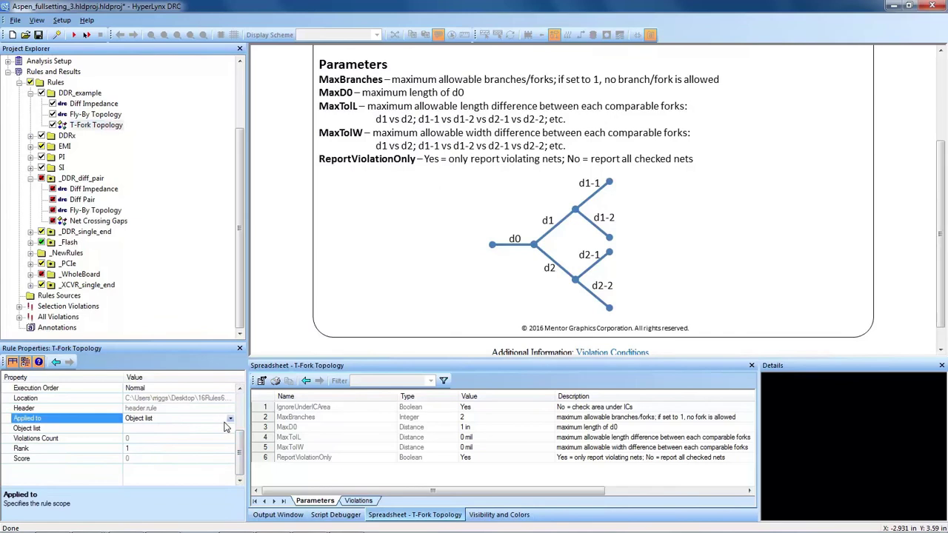
left_click(229, 421)
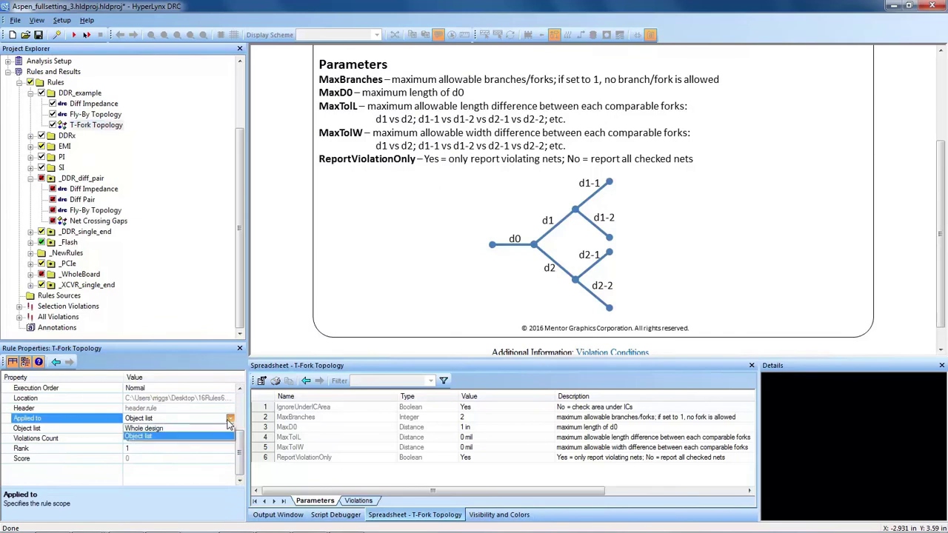
left_click(154, 436)
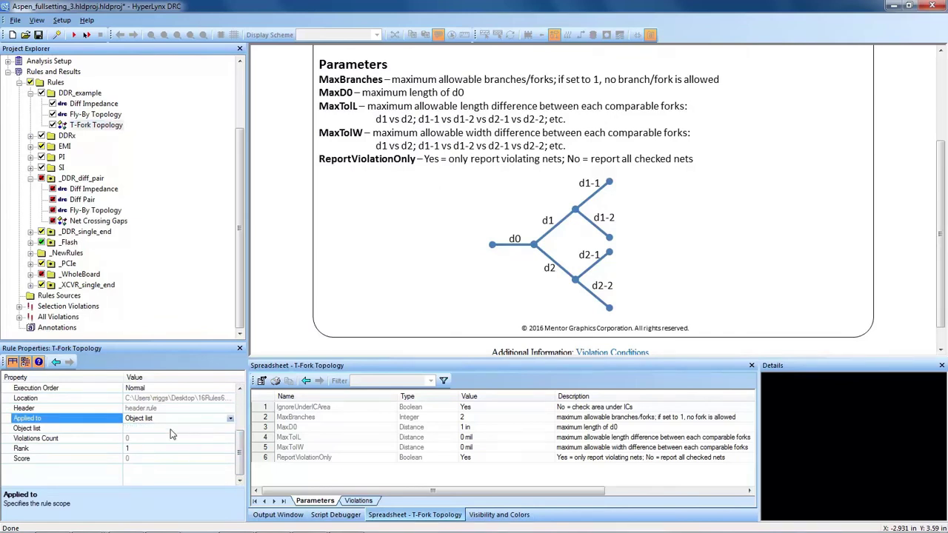
Browse the available object lists for the rule without assigning one
left_click(170, 429)
left_click(230, 430)
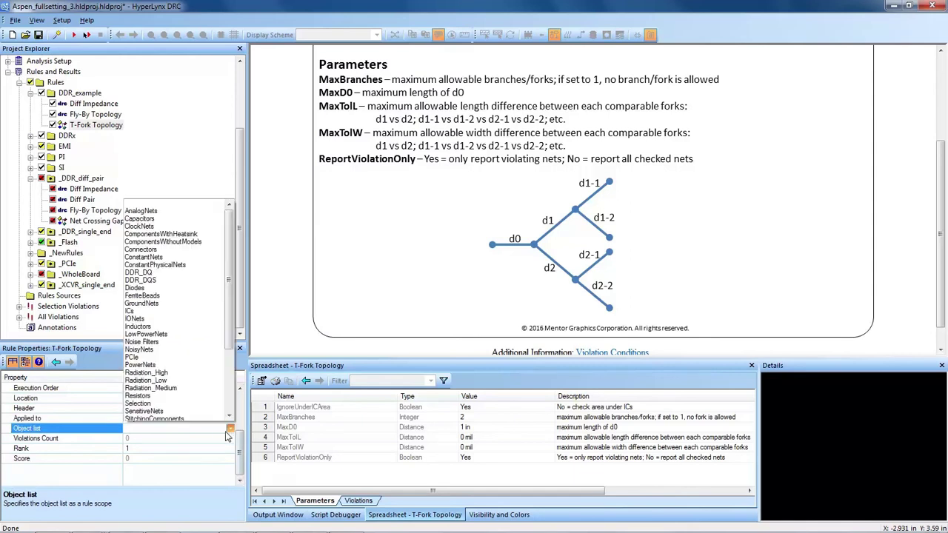
left_click_drag(230, 329, 233, 407)
left_click(213, 116)
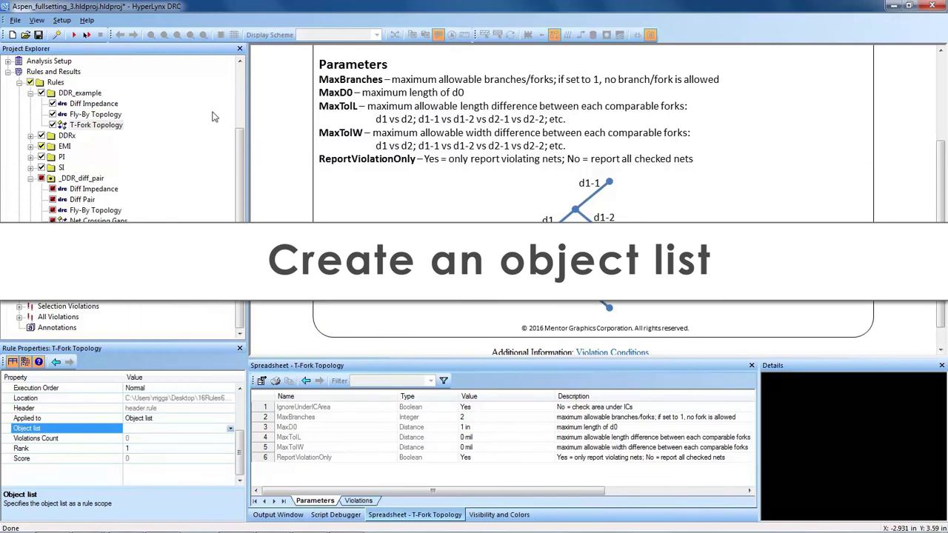
scroll(213, 117, "up", 2)
Create a new list under Users Object Lists and name it DDR2_ADDR
left_click(7, 126)
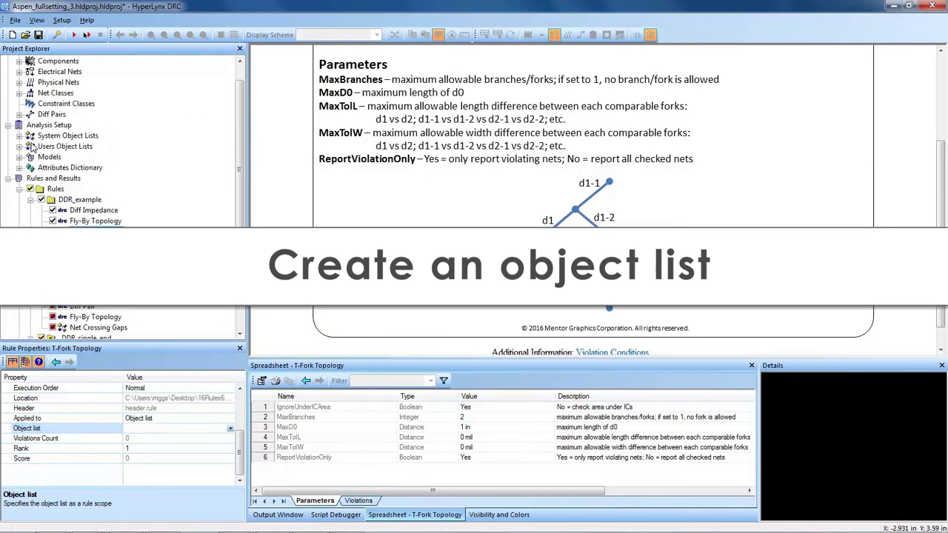
left_click(19, 146)
left_click(57, 63)
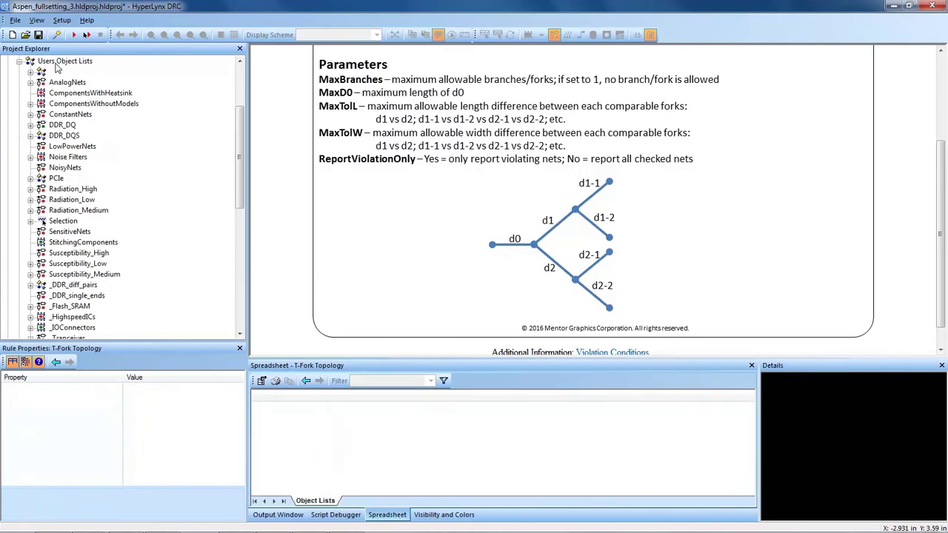
right_click(59, 63)
left_click(79, 72)
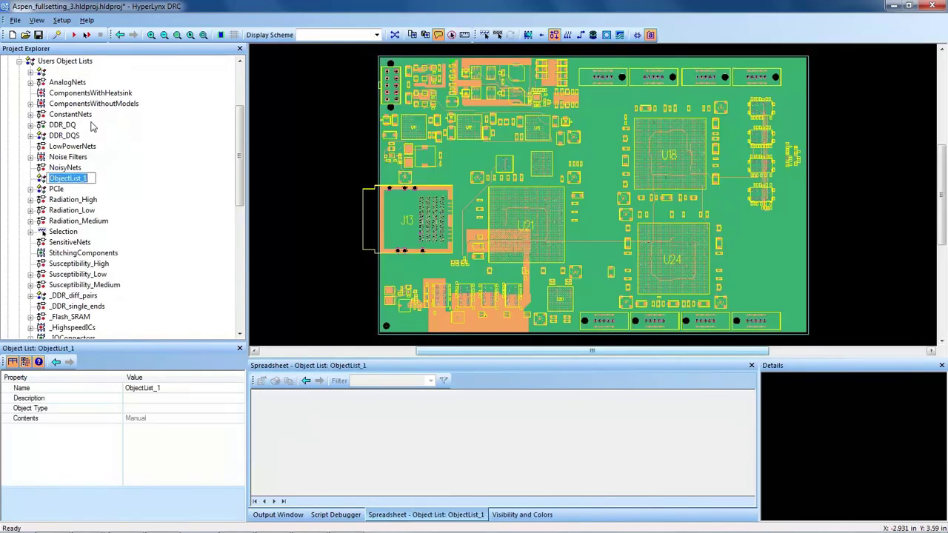
type("DDR2_ADDR")
key("Return")
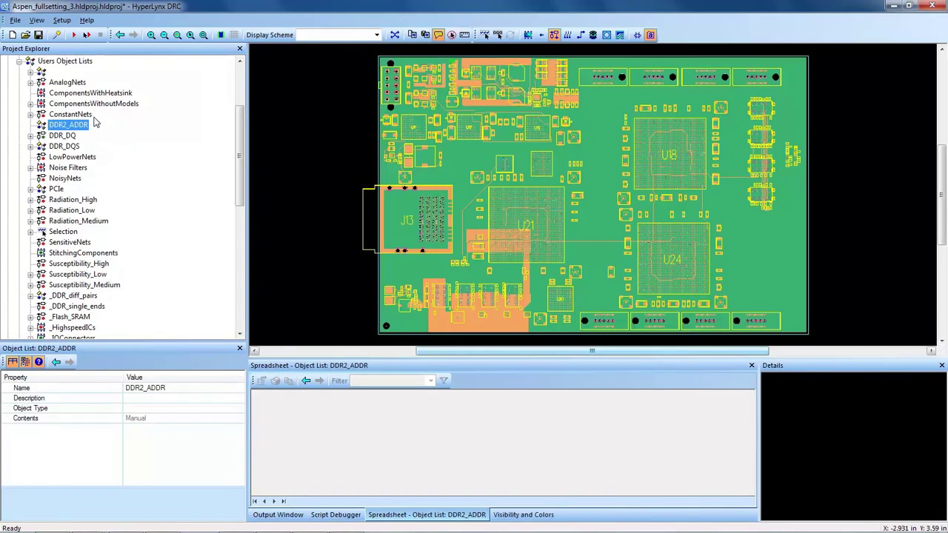
Set the DDR2_ADDR list's Object Type to Electrical Net
left_click(176, 407)
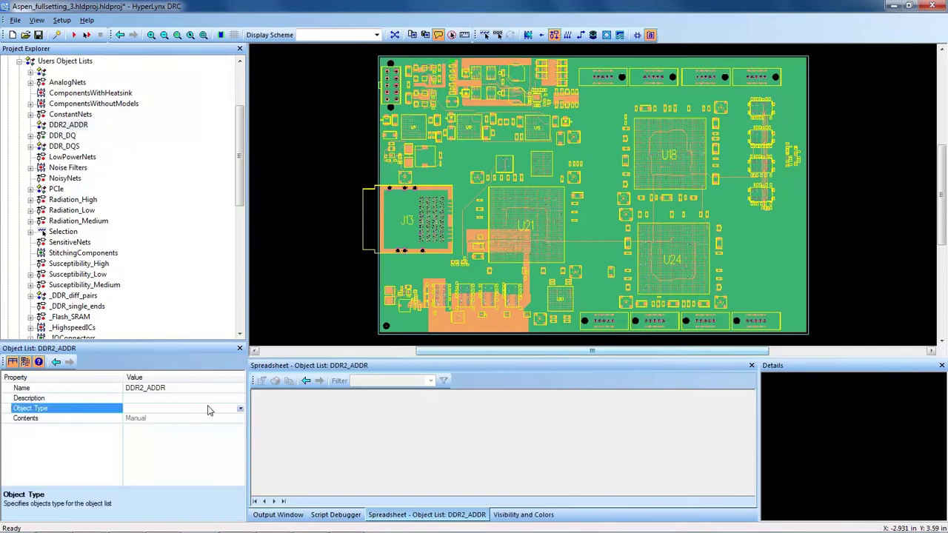
left_click(240, 409)
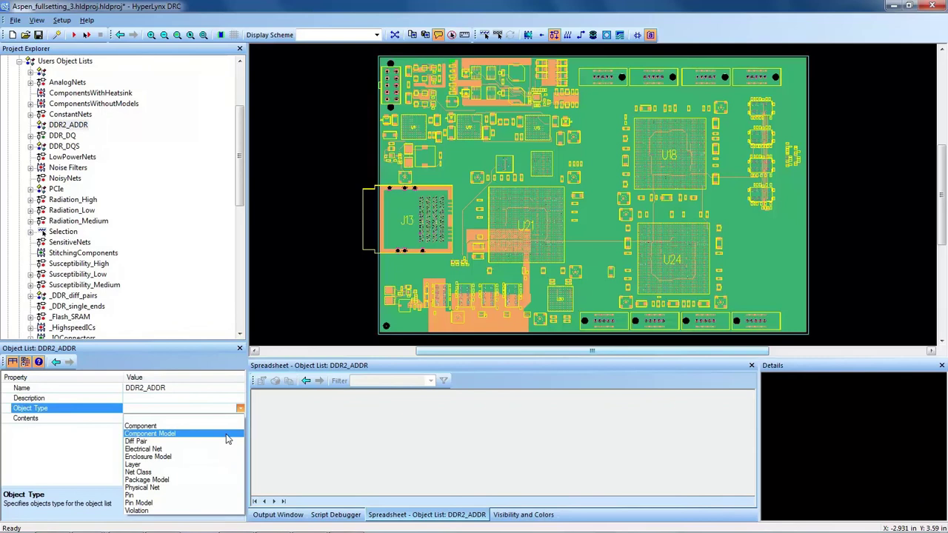
left_click(177, 448)
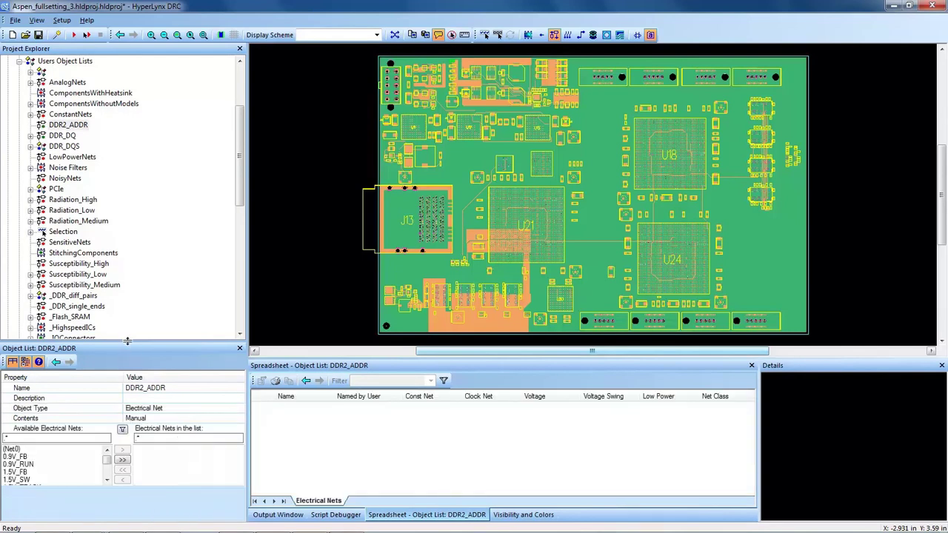
Move nets DDR2_ADDR[0] through DDR2_ADDR[13] from Available Electrical Nets into the list
left_click_drag(128, 343, 126, 197)
left_click_drag(108, 319, 109, 322)
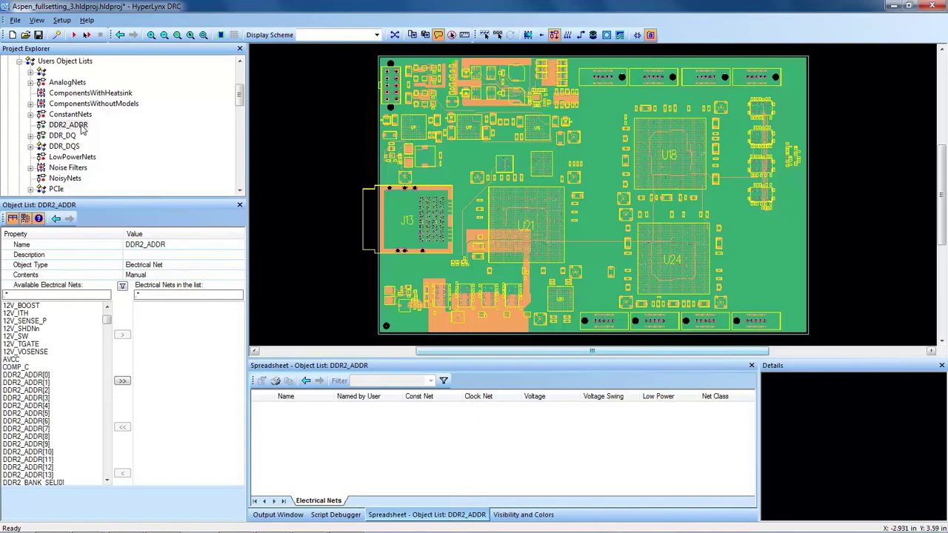
left_click(27, 375)
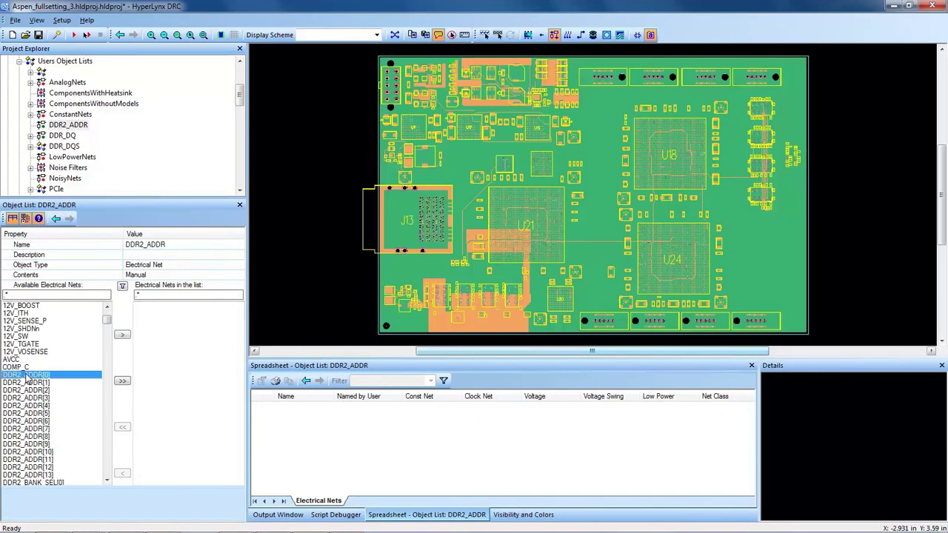
scroll(30, 378, "down", 3)
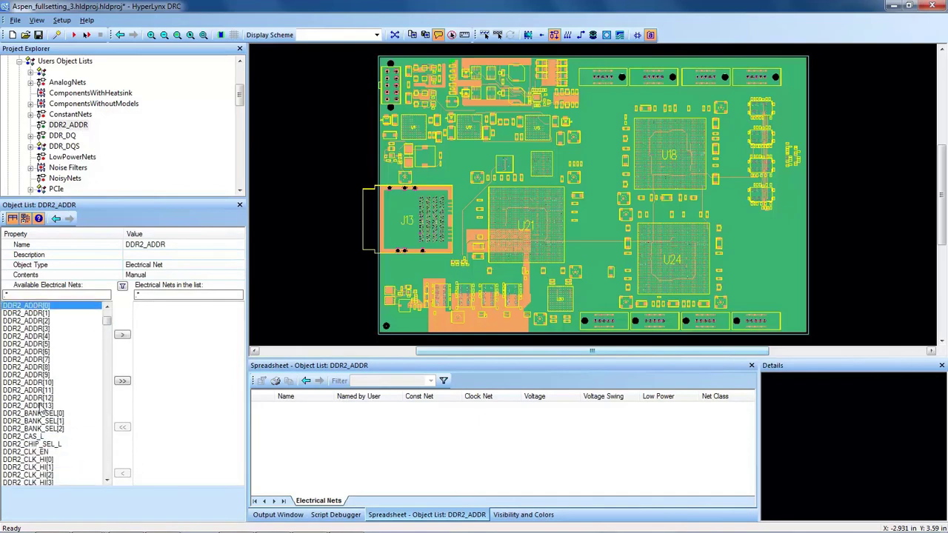
left_click(41, 406, "shift")
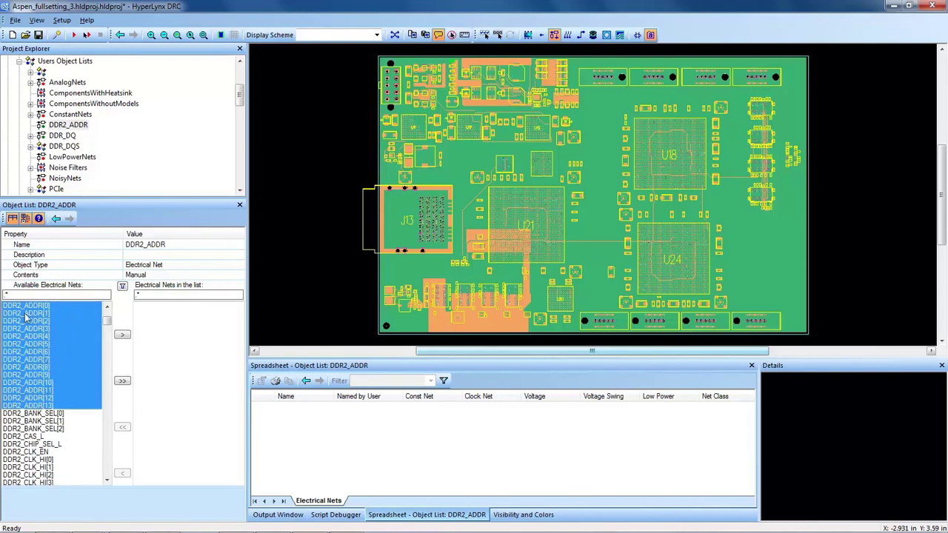
left_click(122, 337)
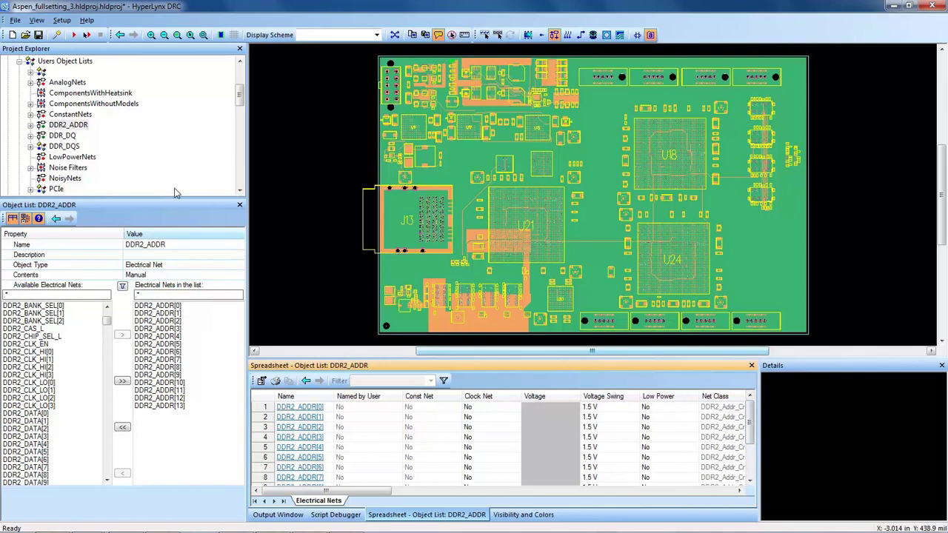
left_click(30, 125)
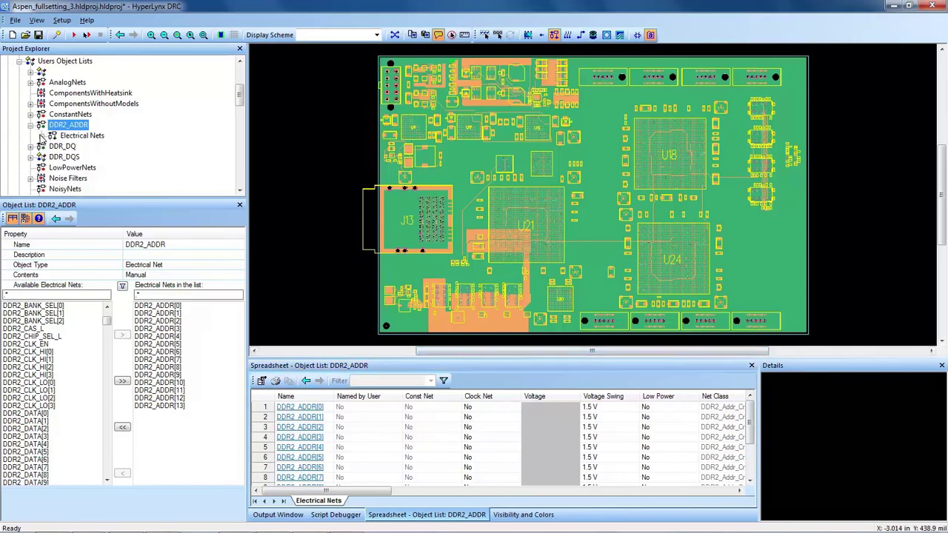
Collapse the DDR2_ADDR list, Users Object Lists and Analysis Setup in the tree
left_click(41, 136)
left_click(35, 64)
scroll(31, 75, "up", 2)
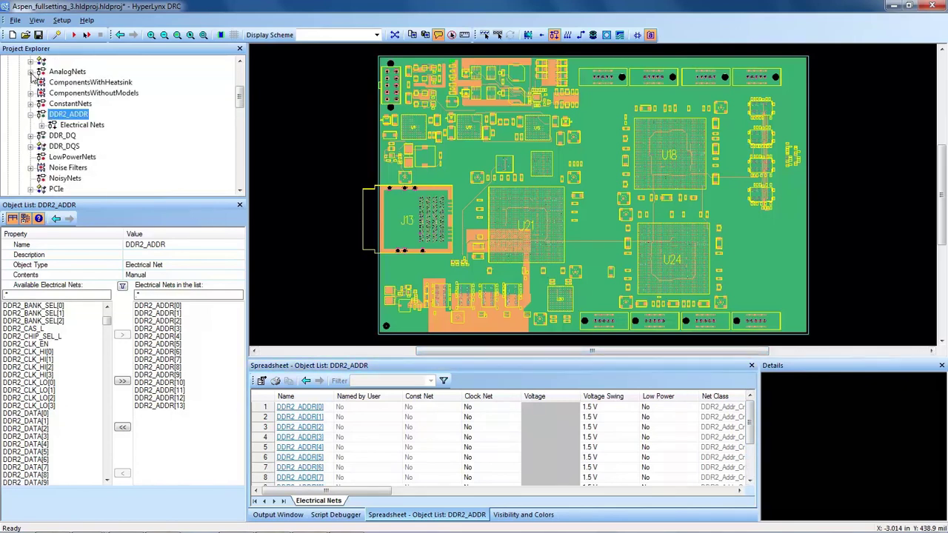
left_click(30, 115)
scroll(32, 120, "up", 2)
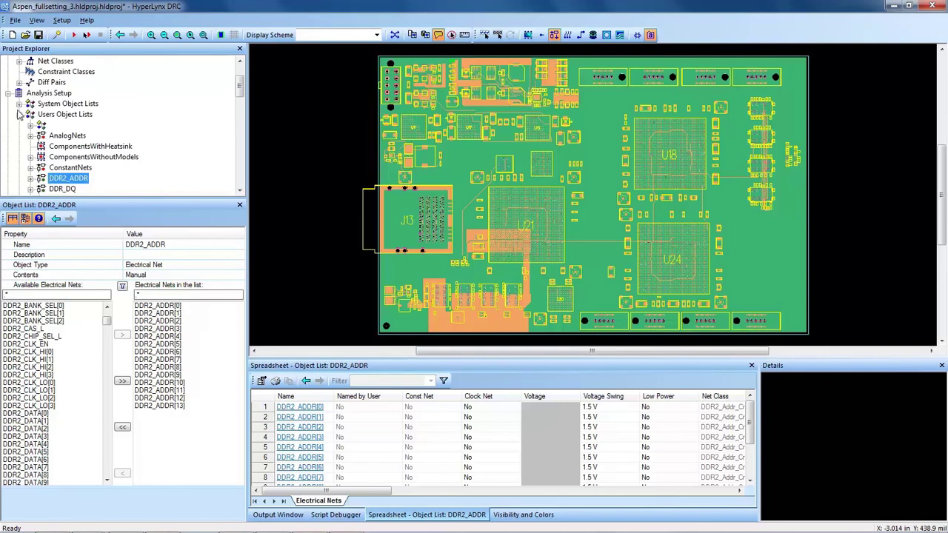
left_click(20, 116)
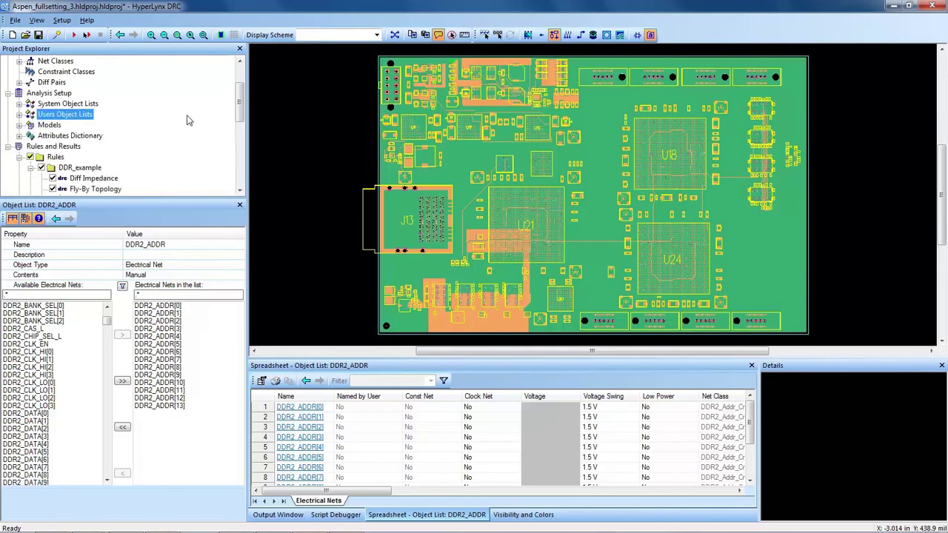
left_click(8, 94)
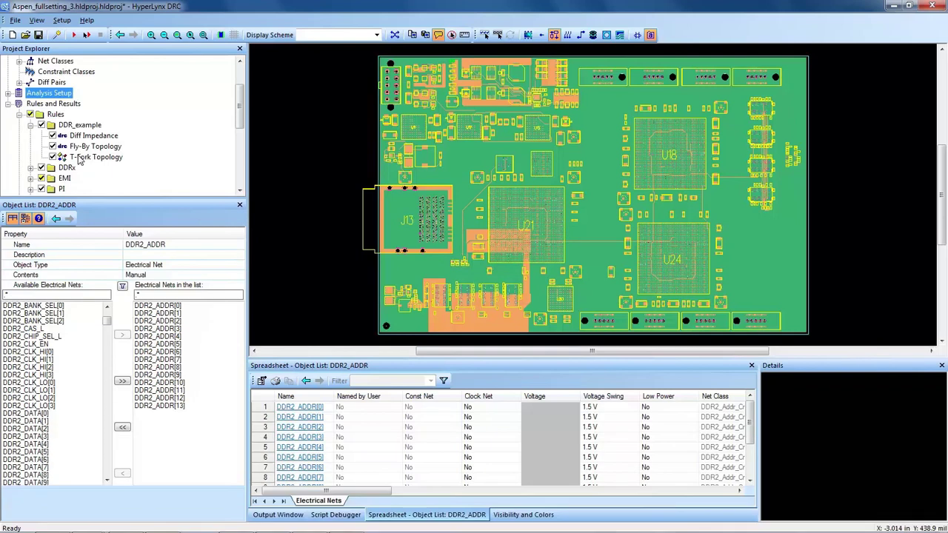
Set the T-Fork Topology rule's Object list to DDR2_ADDR
left_click(83, 158)
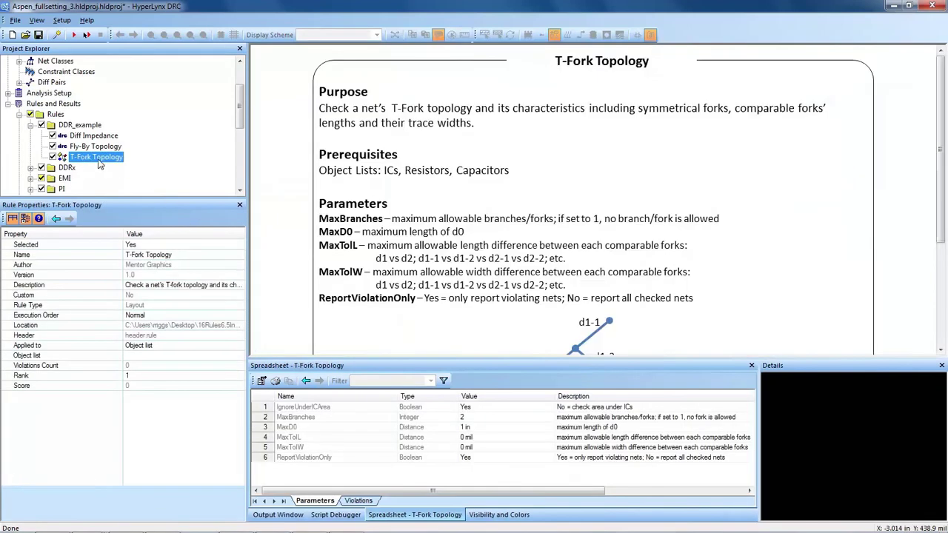
left_click(213, 358)
left_click(239, 358)
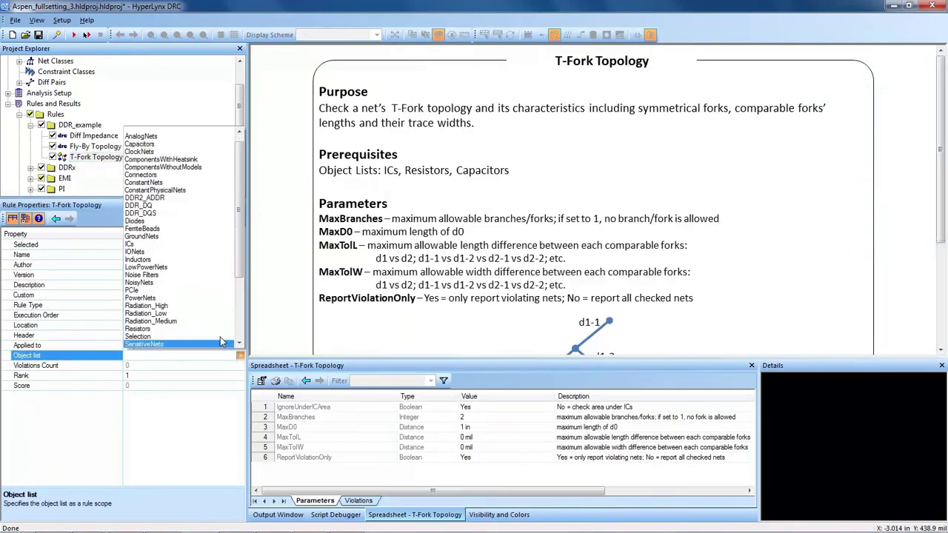
left_click(171, 192)
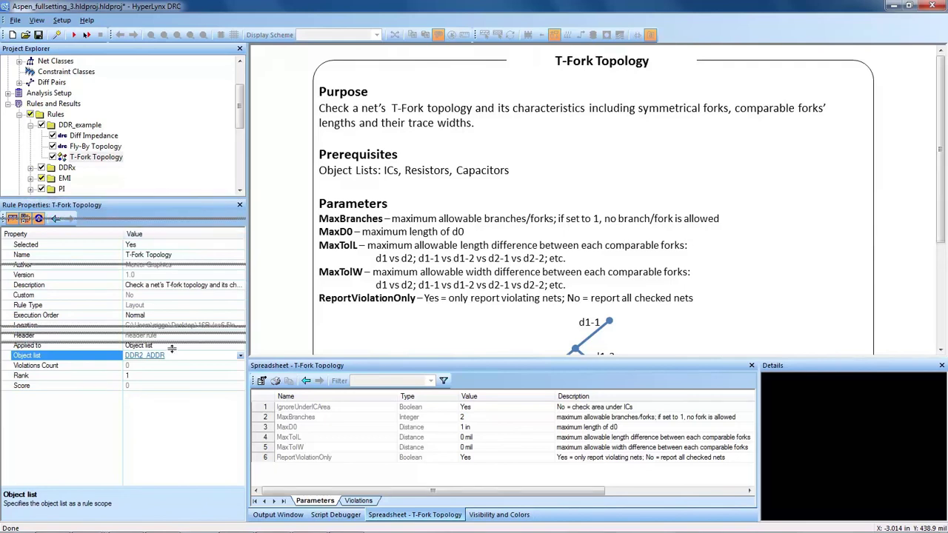
left_click_drag(172, 335, 172, 338)
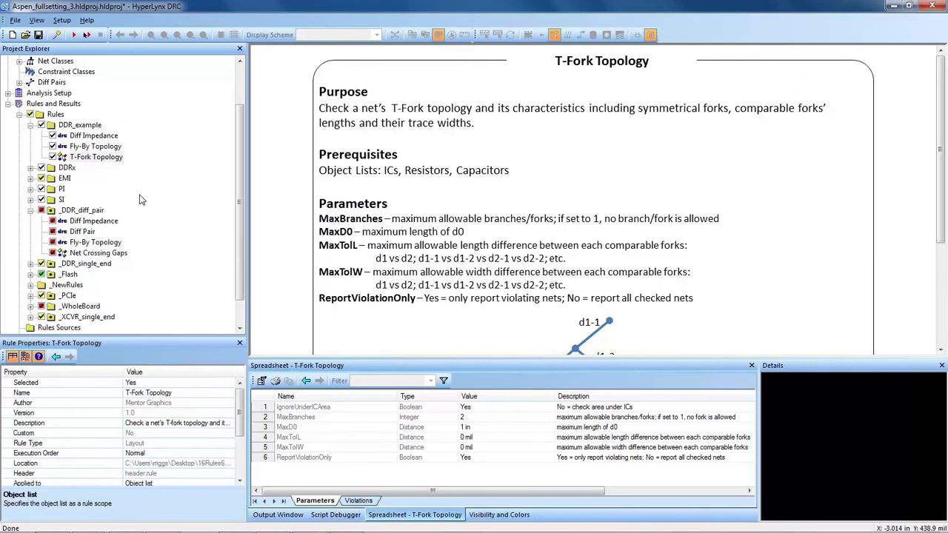
Dismiss the T-Fork Topology rule's context menu and collapse the DDR_example folder
right_click(111, 158)
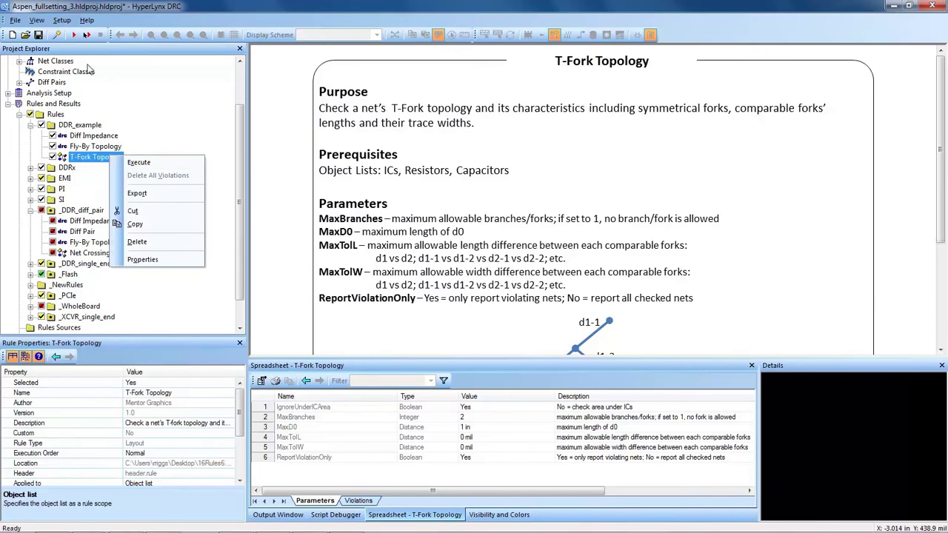
left_click(74, 128)
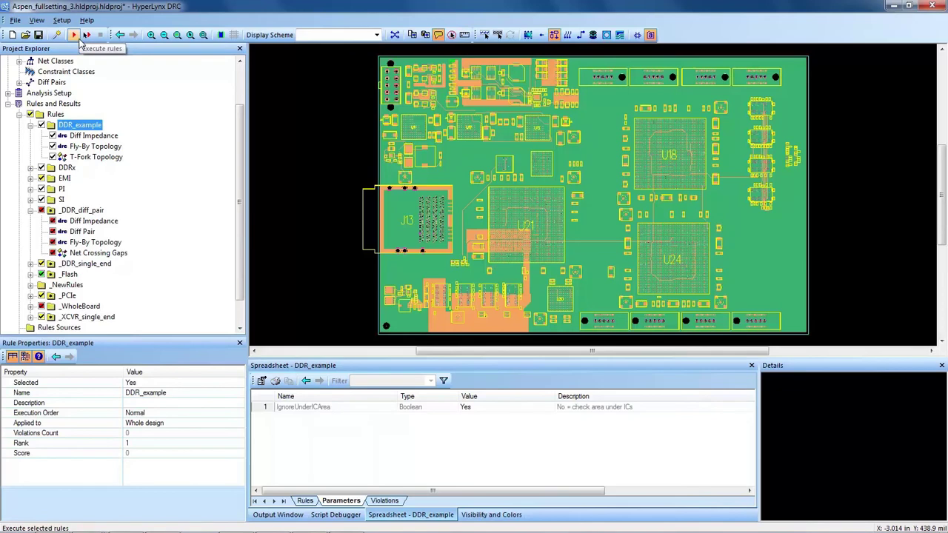
left_click(94, 157)
right_click(95, 158)
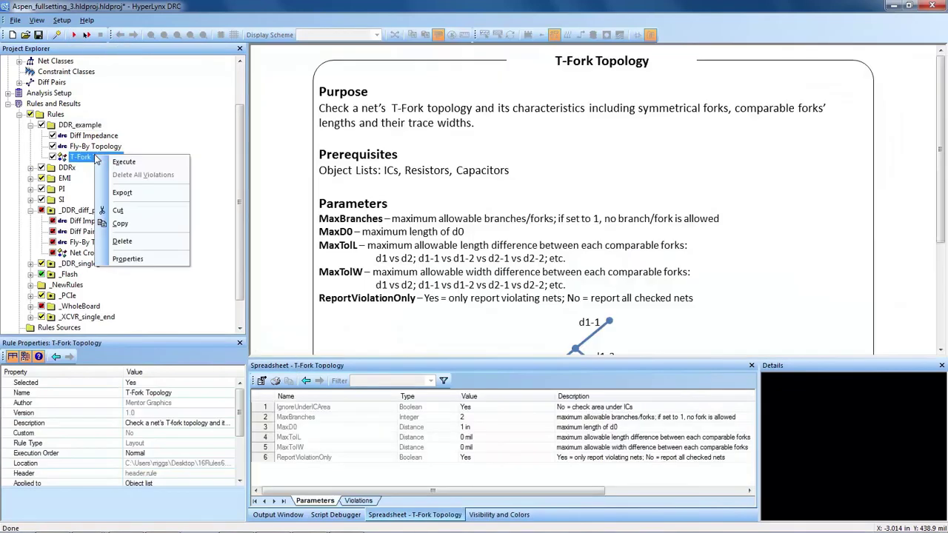
left_click(161, 135)
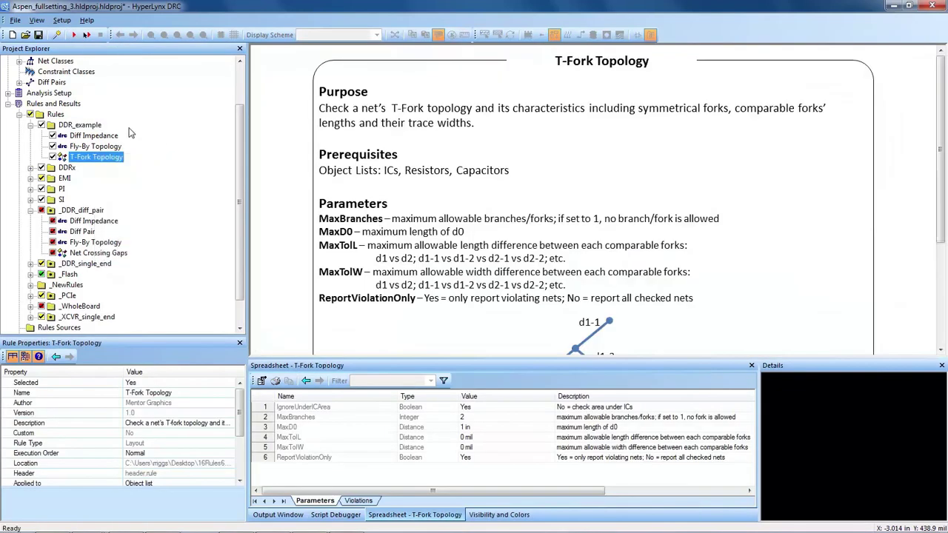
left_click(31, 126)
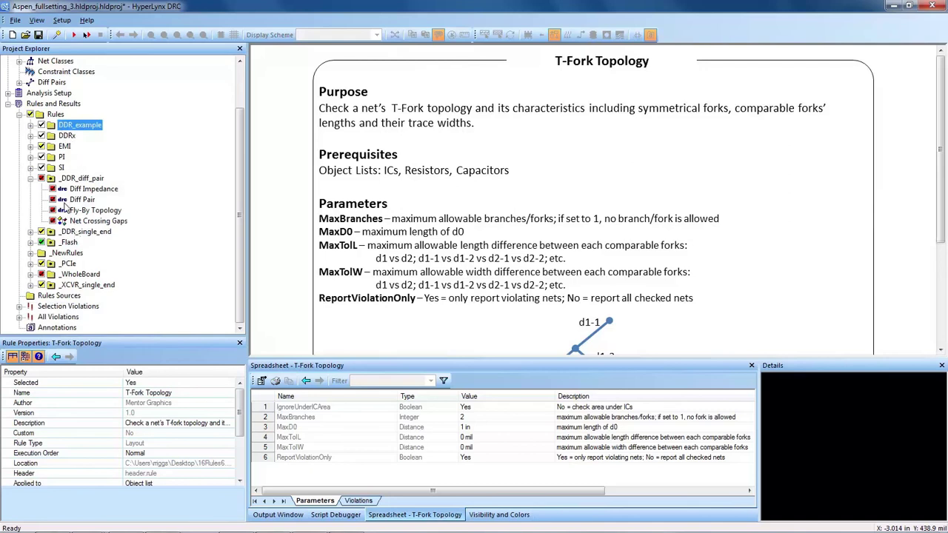
Re-expand _DDR_diff_pair, expand _PCIe, and open the _DDR_diff_pair Diff Impedance rule
left_click(30, 178)
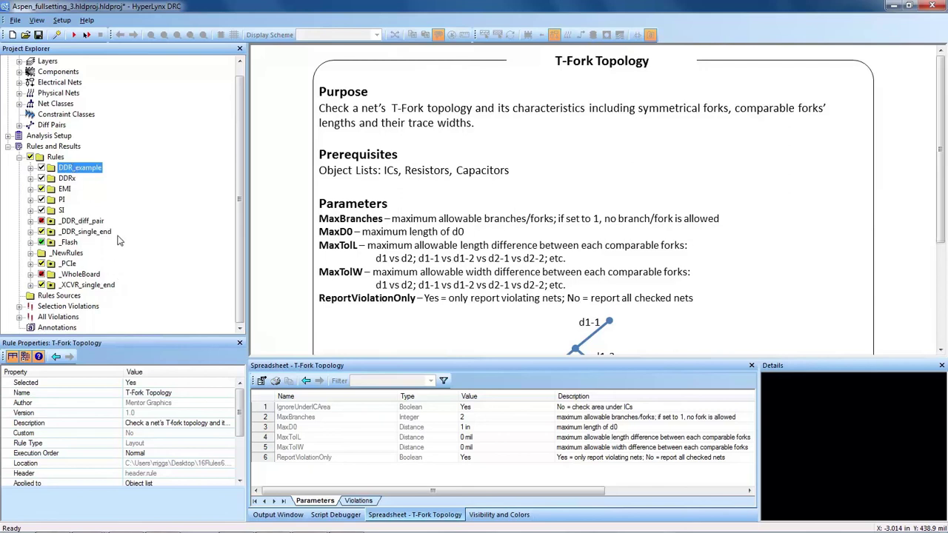
left_click(31, 221)
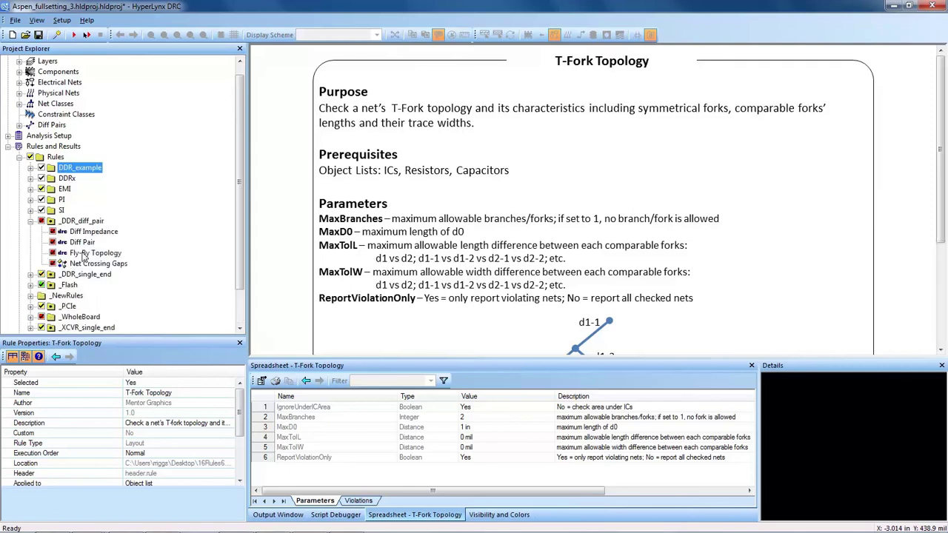
scroll(84, 256, "down", 2)
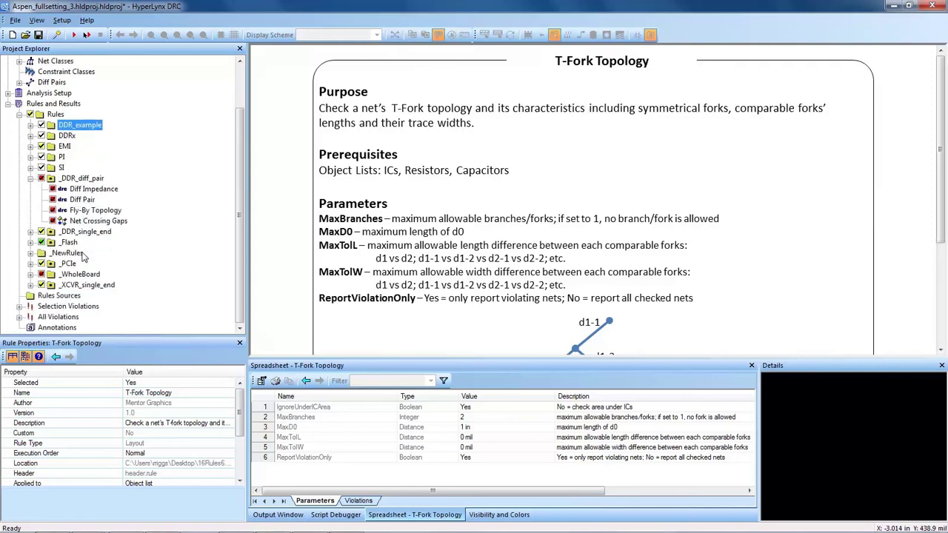
left_click(31, 264)
scroll(84, 271, "down", 3)
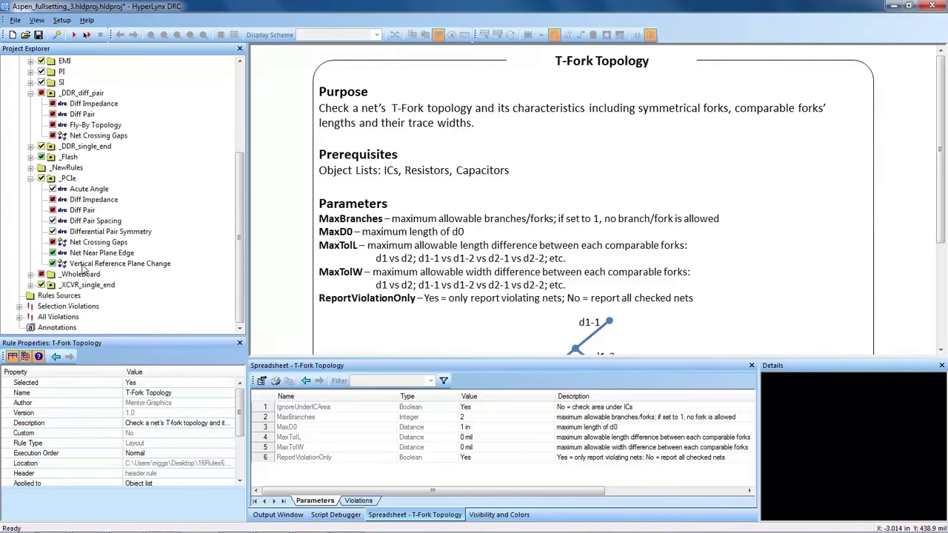
left_click(103, 106)
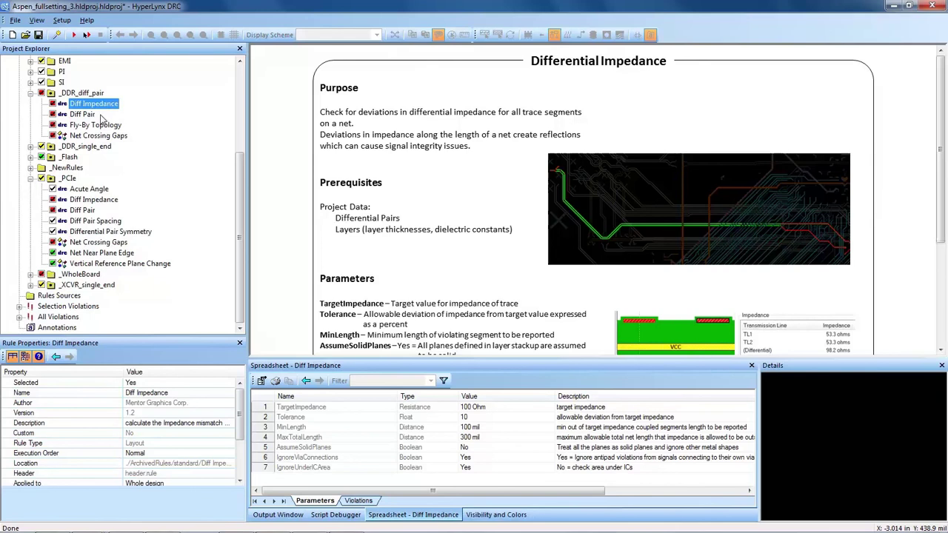
Review the rule's help page, then copy the _DDR_diff_pair Diff Impedance rule
left_click(386, 121)
scroll(384, 129, "down", 3)
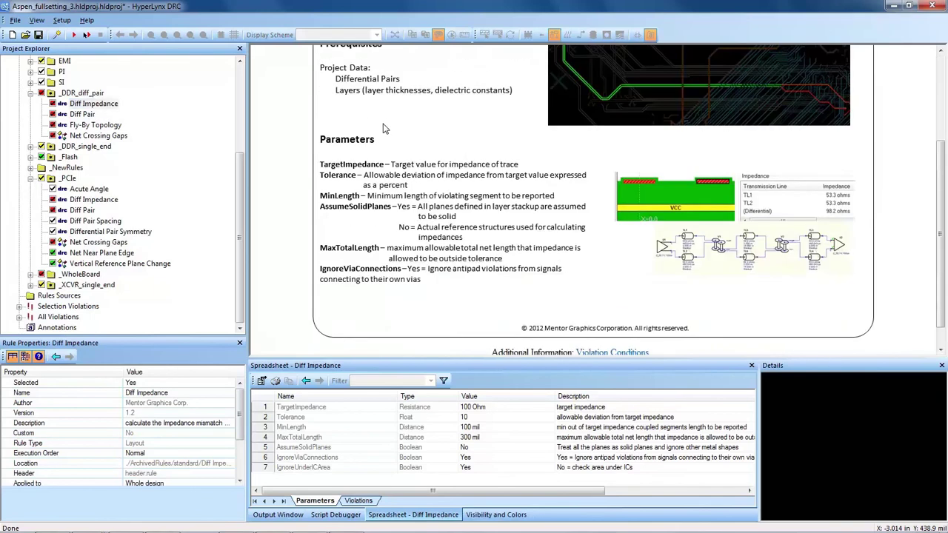
scroll(385, 128, "up", 3)
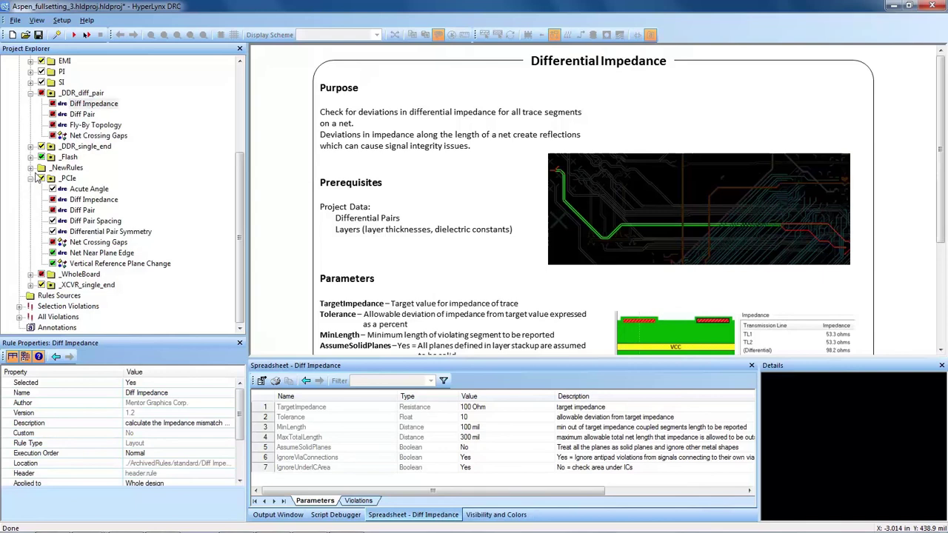
right_click(99, 105)
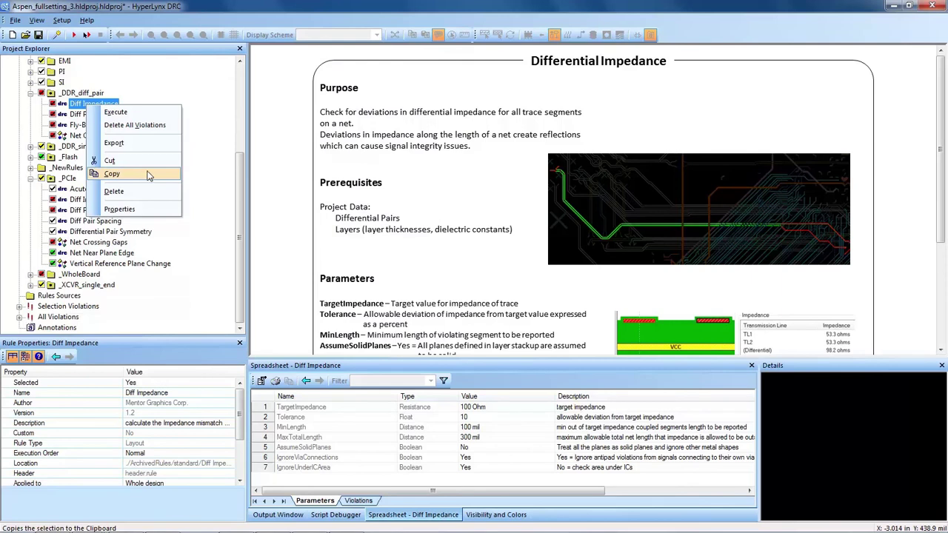
left_click(148, 175)
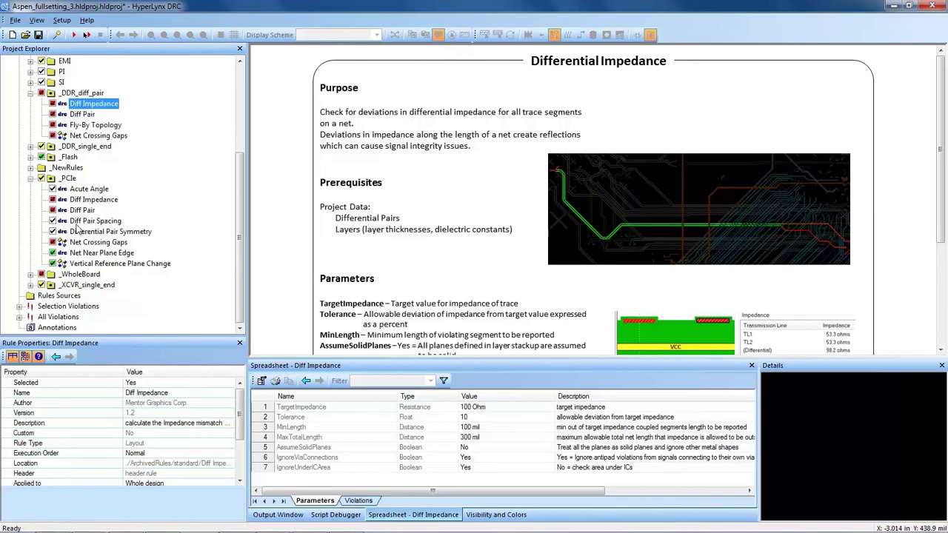
View the _PCIe Diff Impedance rule, then select _DDR_diff_pair's 100 Ohm TargetImpedance value
left_click(71, 179)
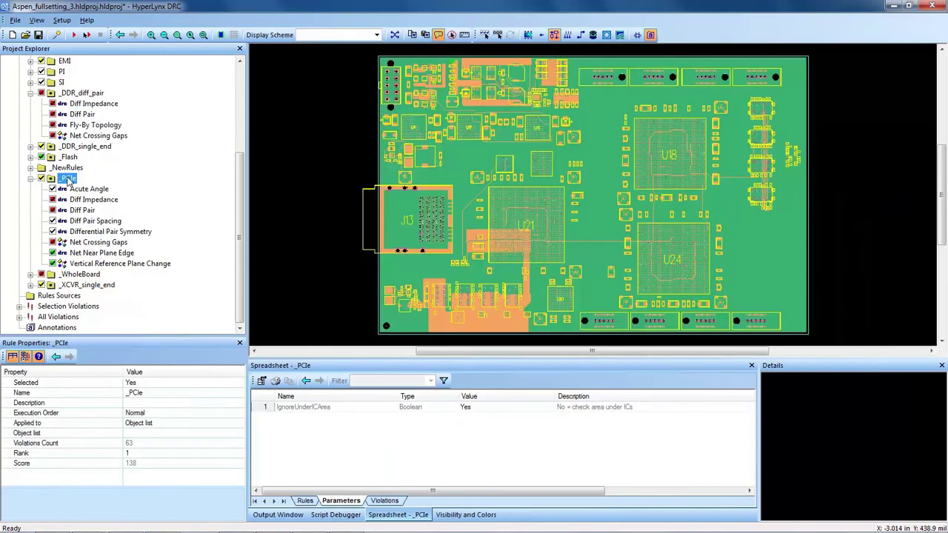
left_click(114, 201)
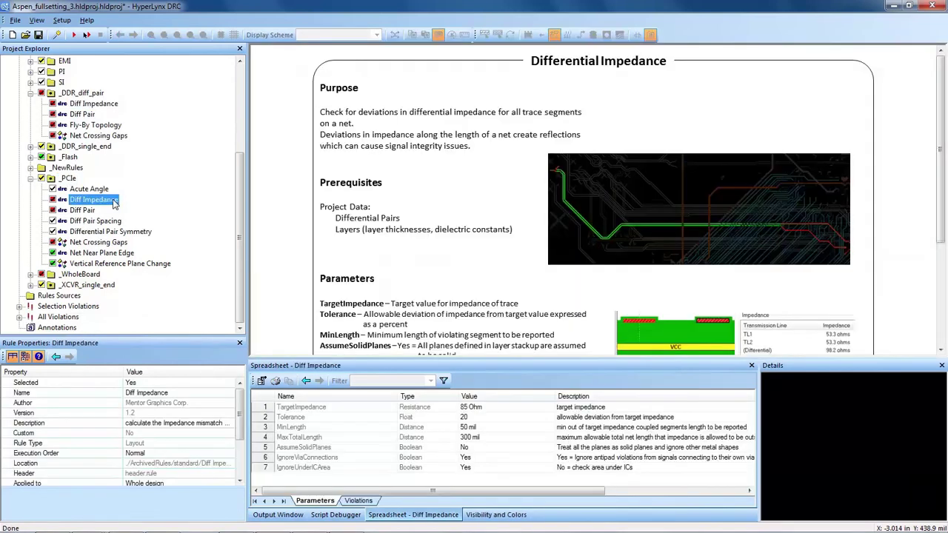
left_click(109, 104)
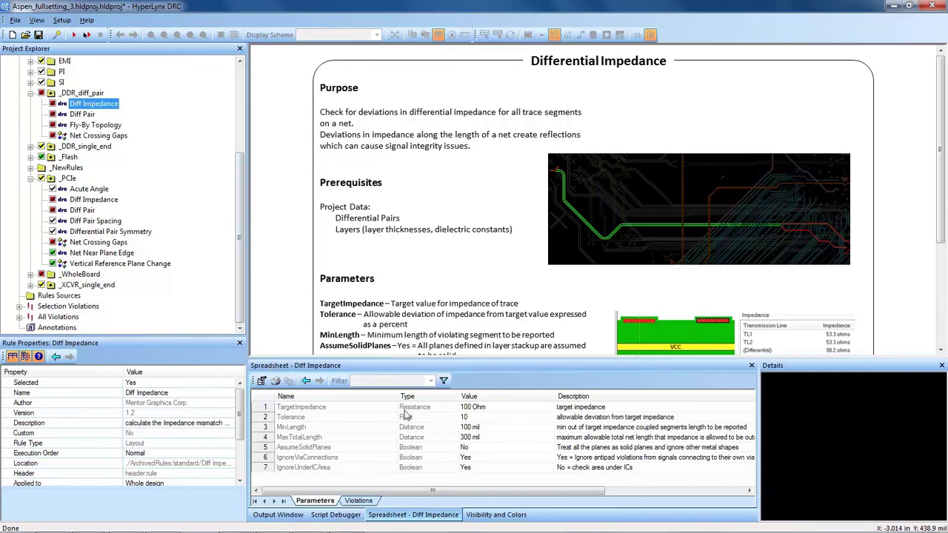
left_click(475, 406)
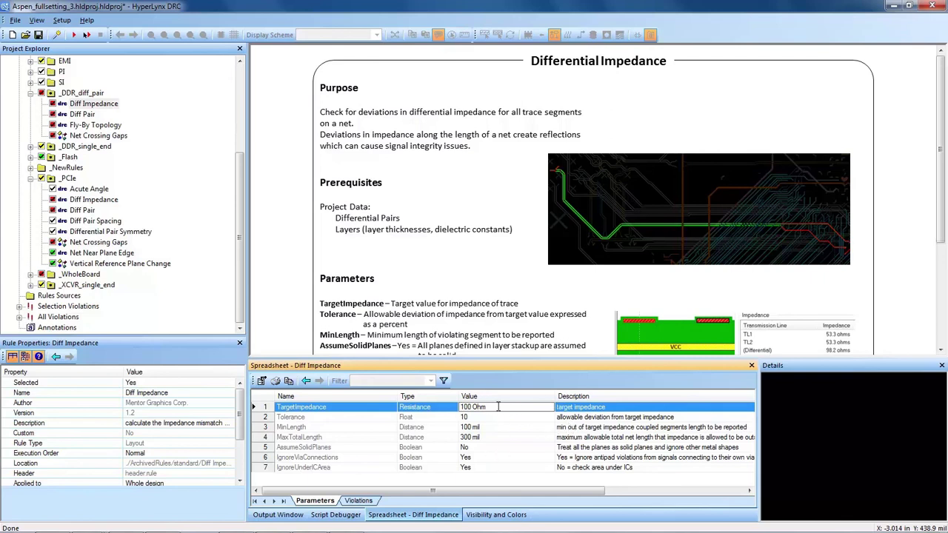
Select the _PCIe rule's 85 Ohm TargetImpedance, then collapse _PCIe and _DDR_diff_pair
left_click(66, 179)
left_click(86, 200)
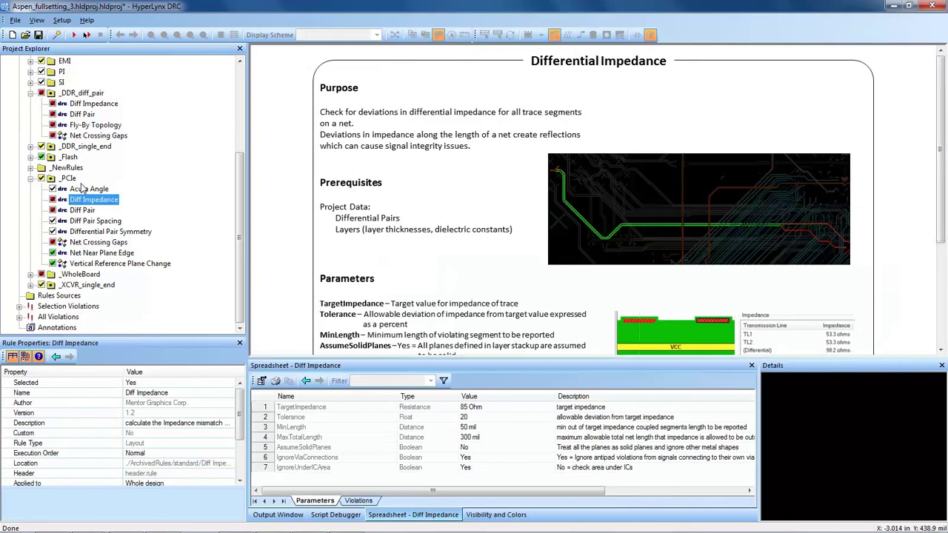
left_click(473, 407)
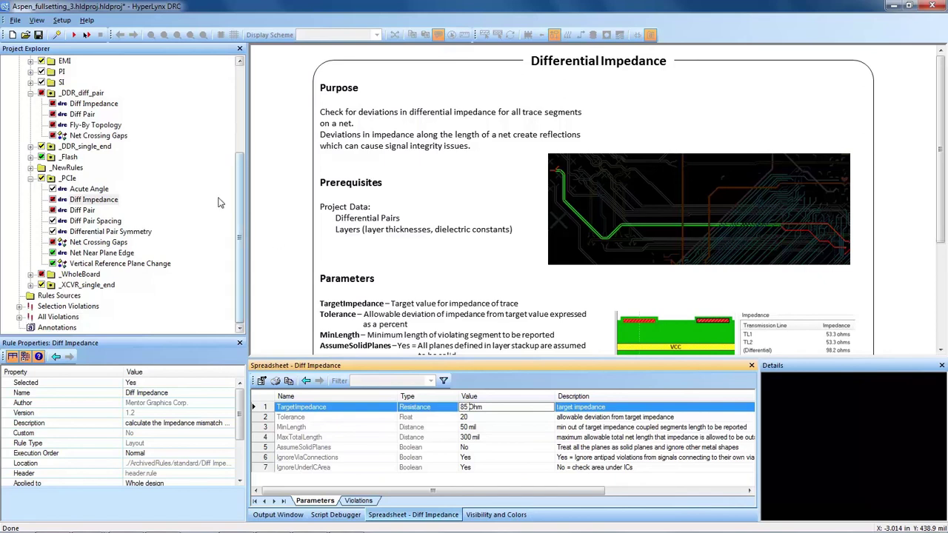
left_click(30, 179)
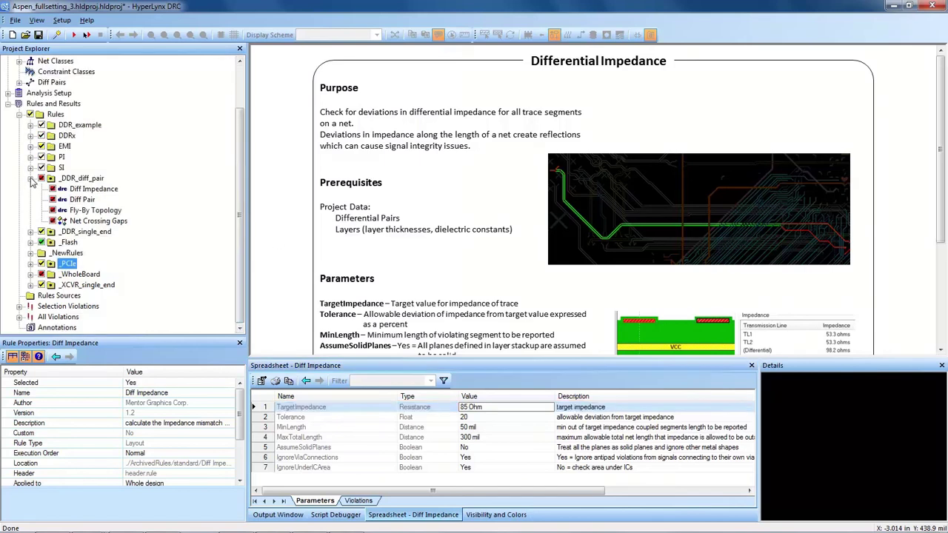
left_click(31, 179)
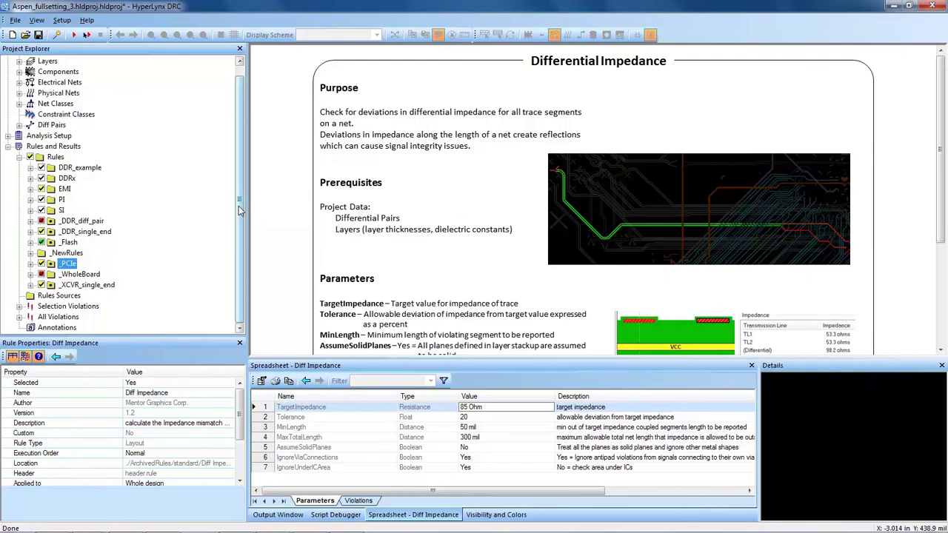